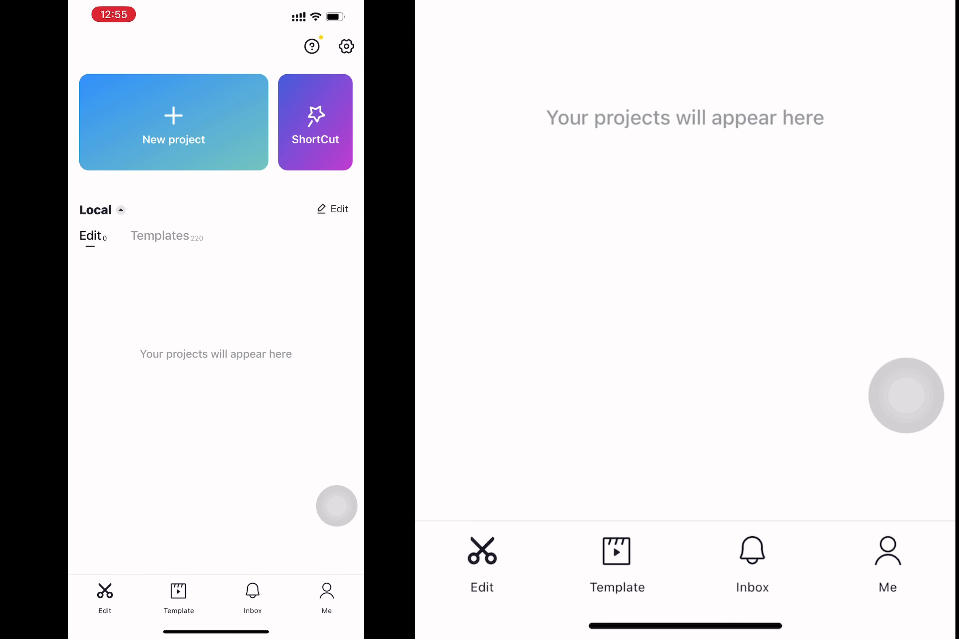
Start a new project with the 10-second black diamond animation stock clip.
left_click(173, 122)
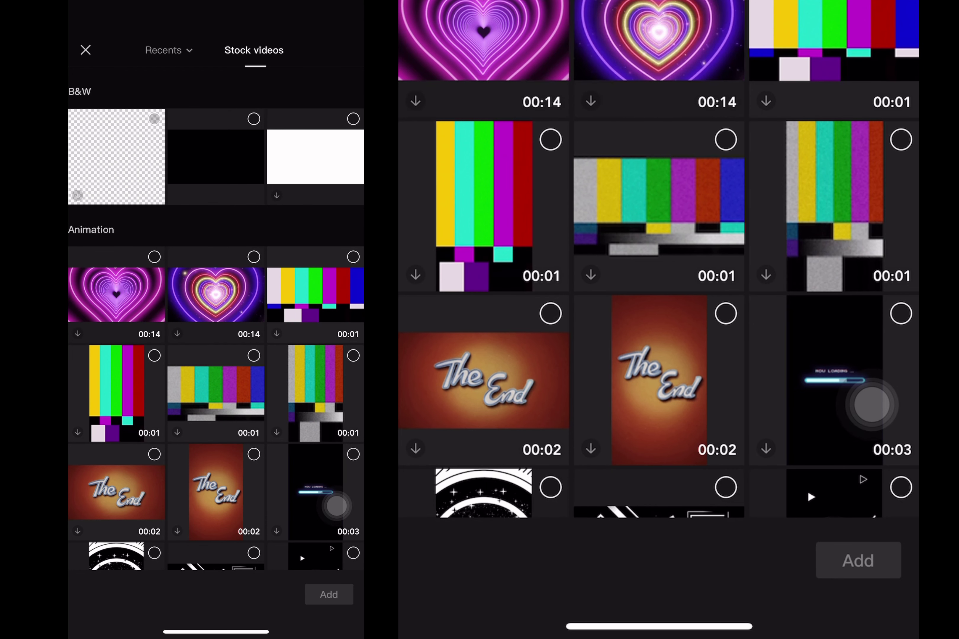
scroll(337, 506, "down", 5)
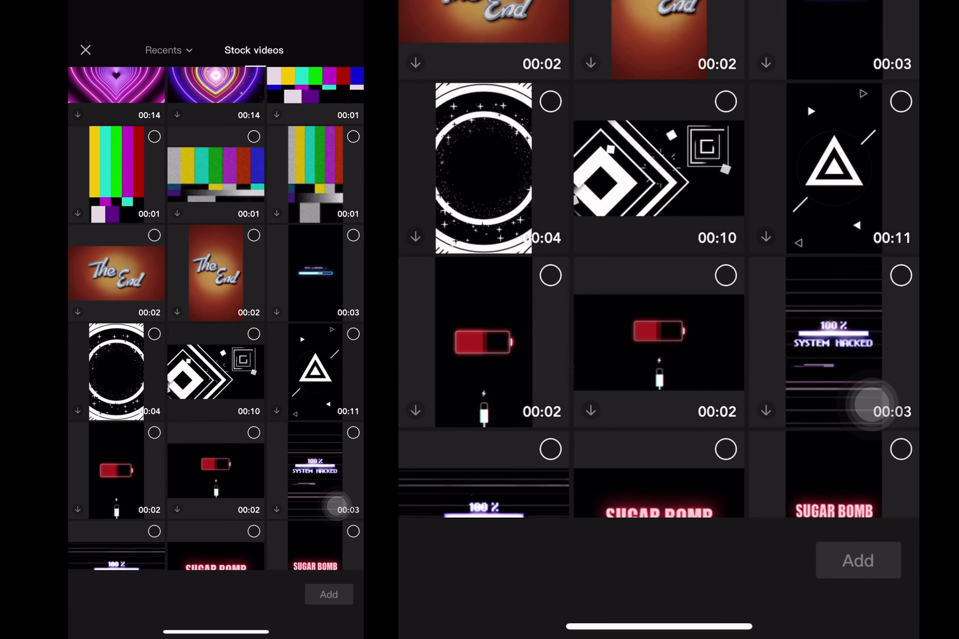
left_click(216, 371)
left_click(327, 595)
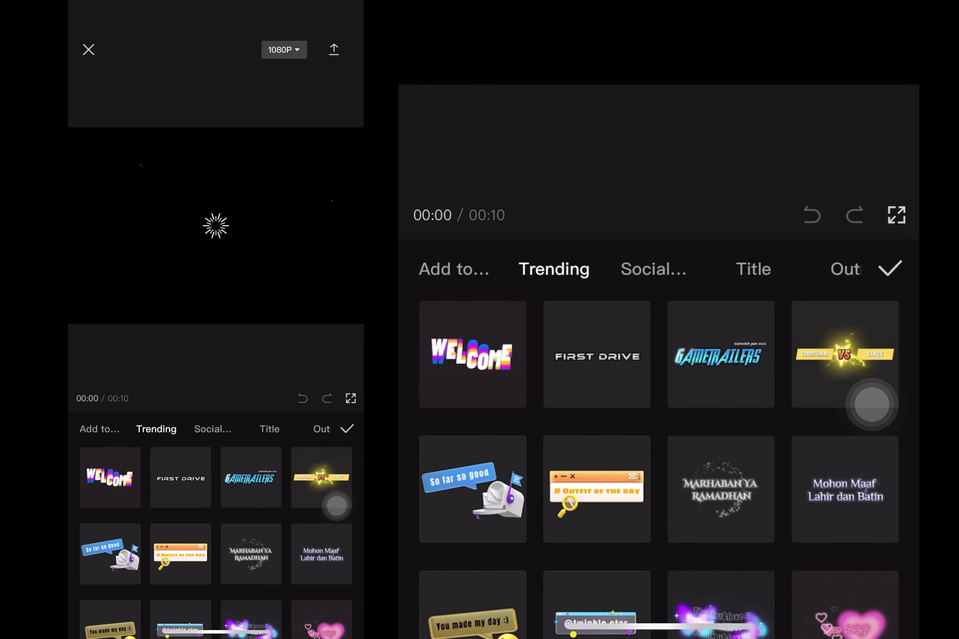
Apply the pink VALENTINE'S DAY text template from the Trending library.
scroll(659, 468, "down", 5)
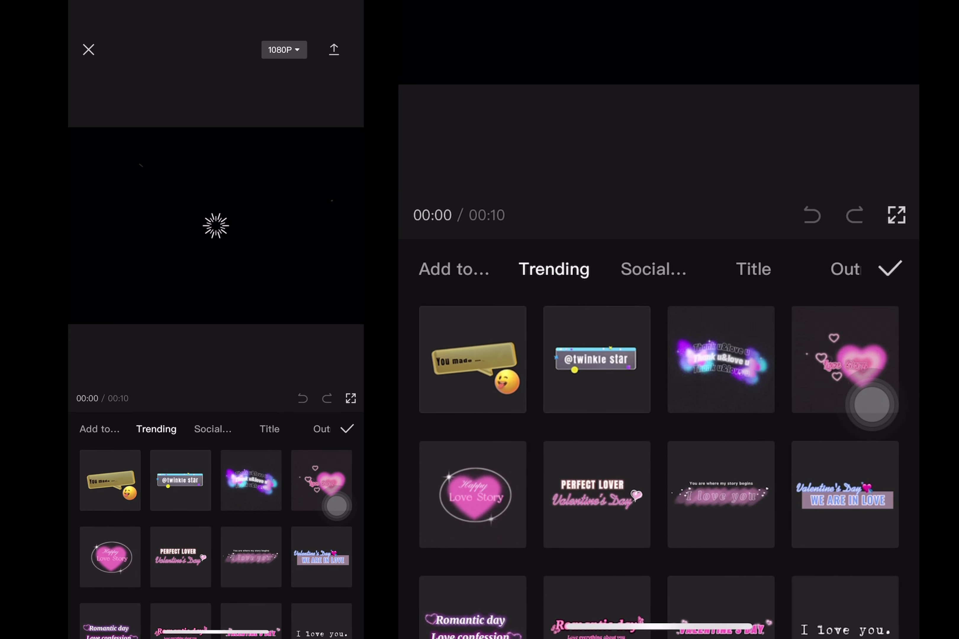
scroll(872, 404, "down", 3)
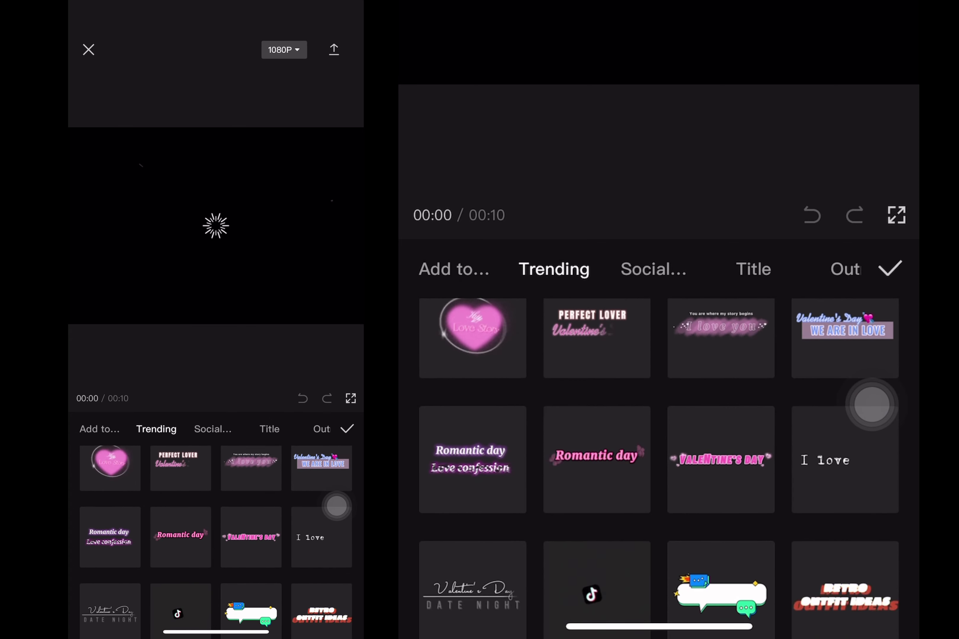
left_click(721, 460)
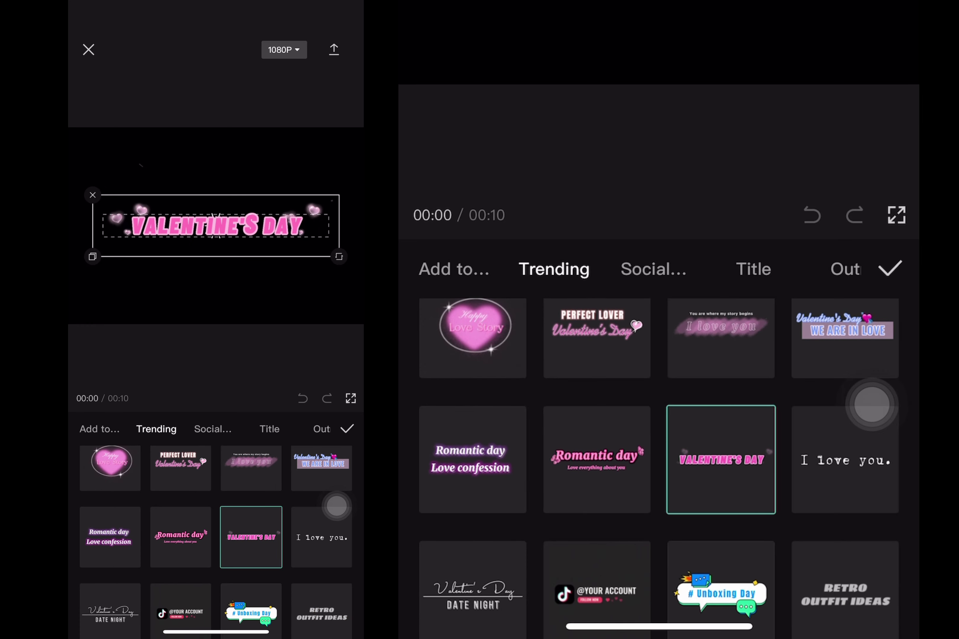
key("Return")
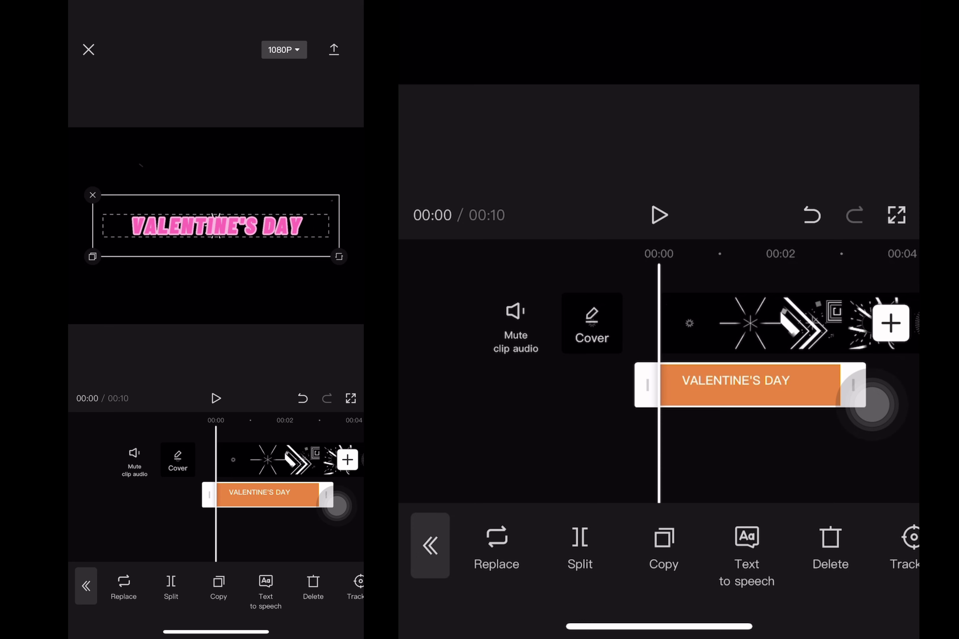
Change the VALENTINE'S DAY text to 'Miss you my baby' and preview it over the background.
scroll(661, 553, "right", 3)
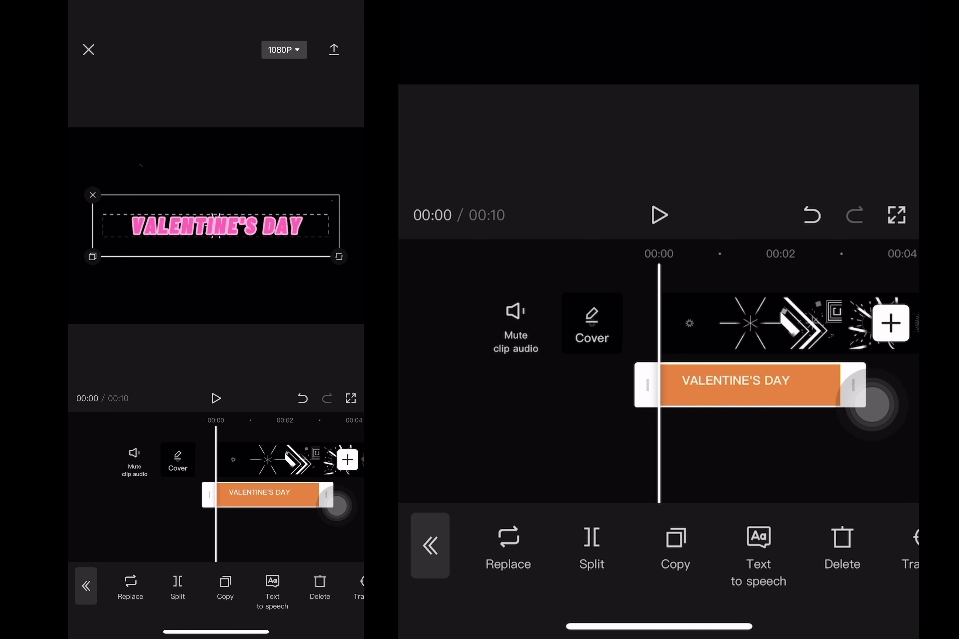
left_click(430, 546)
left_click(743, 385)
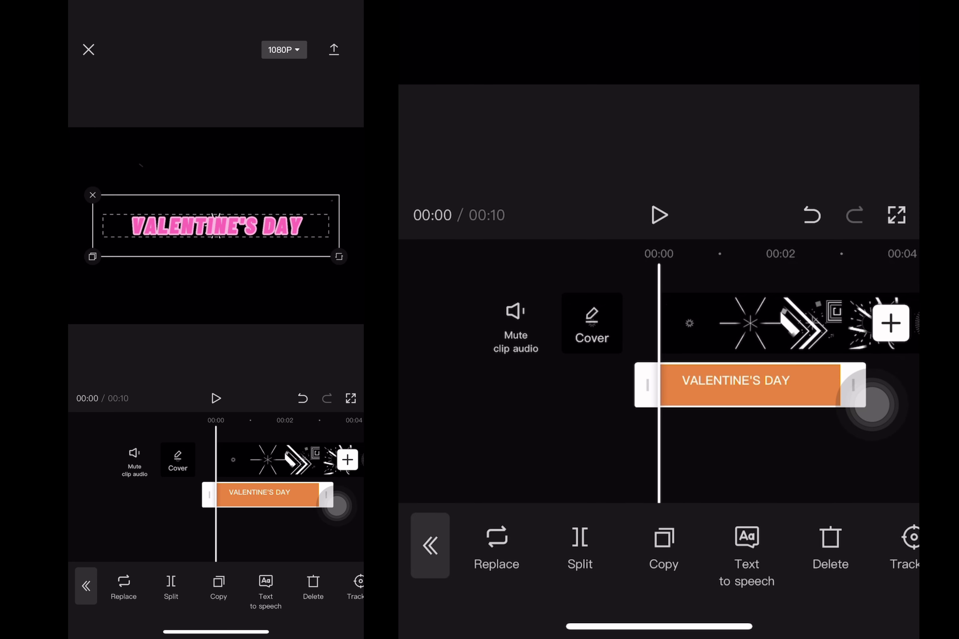
double_click(743, 385)
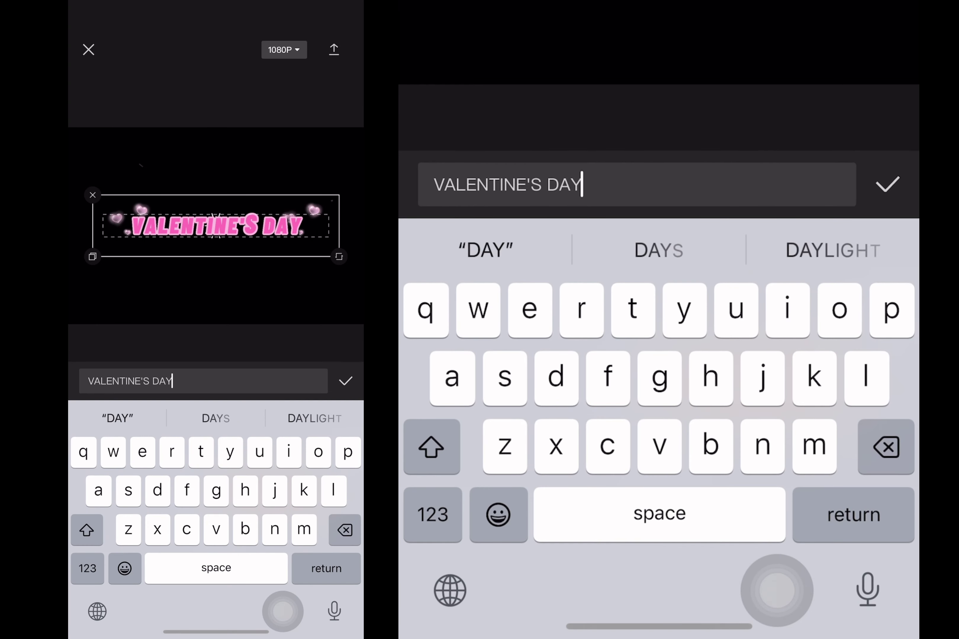
key("BackSpace")
key("BackSpace")
key("BackSpace")
key("BackSpace")
key("BackSpace")
key("BackSpace")
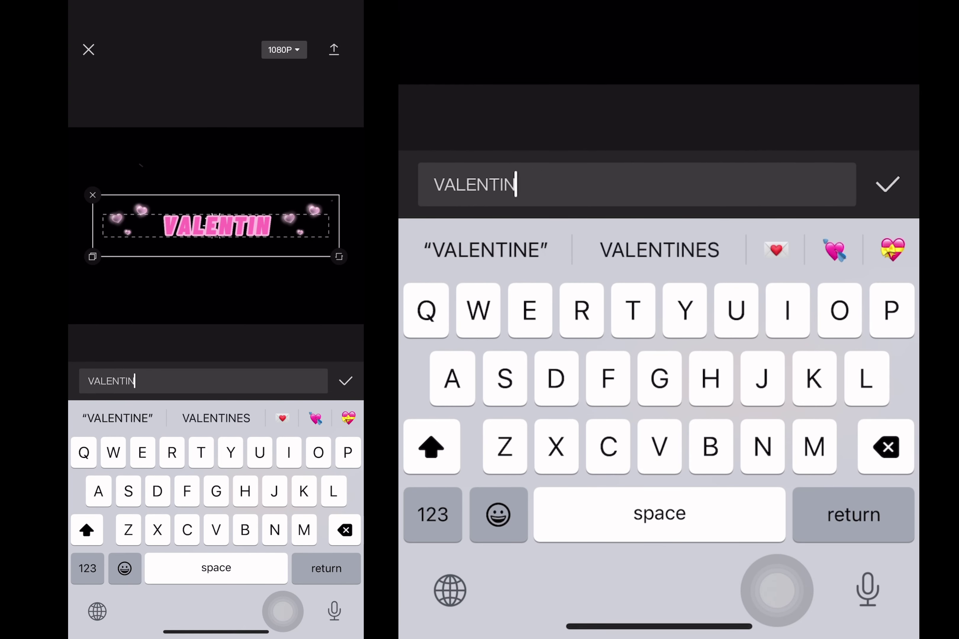
key("BackSpace")
key("BackSpace")
key("BackSpace")
key("BackSpace")
key("BackSpace")
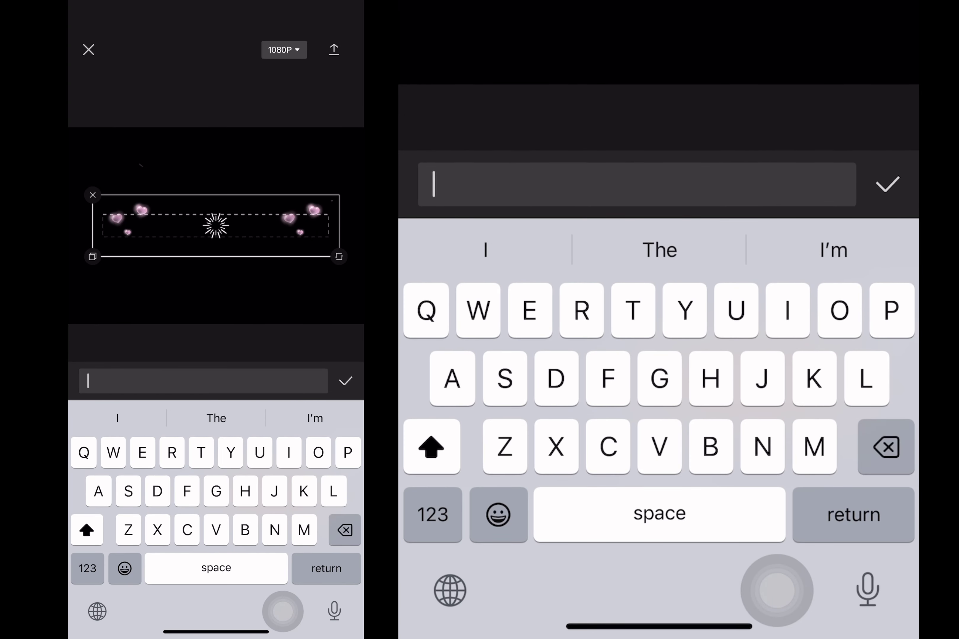
type("Miss y")
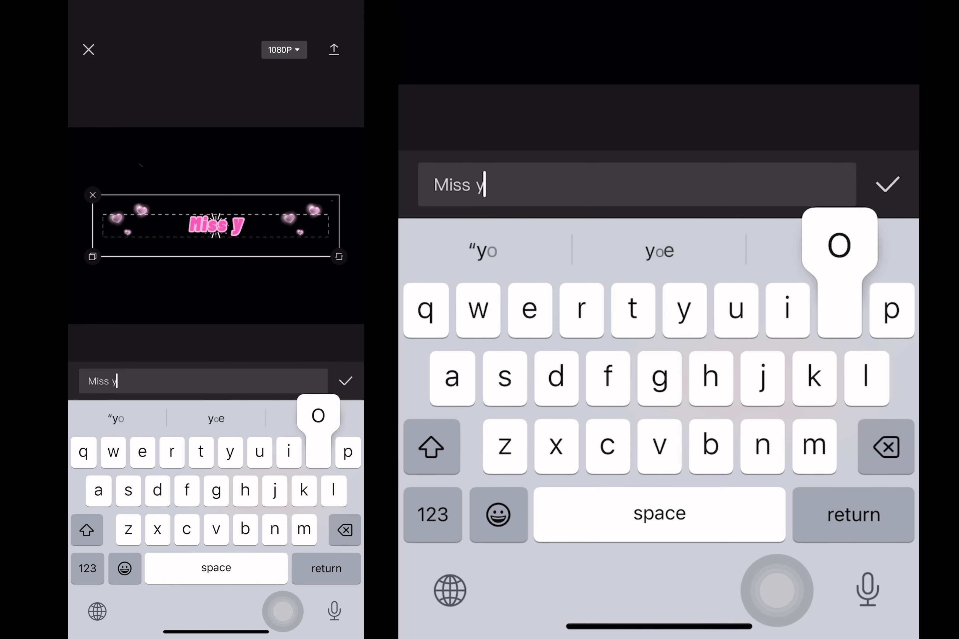
type("ou mu")
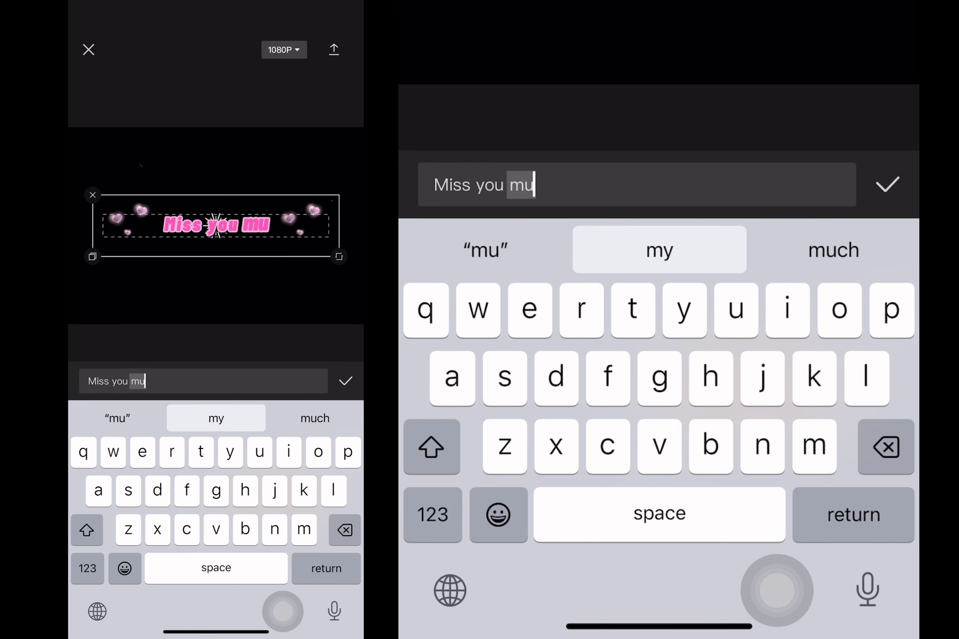
key("BackSpace")
type("y b")
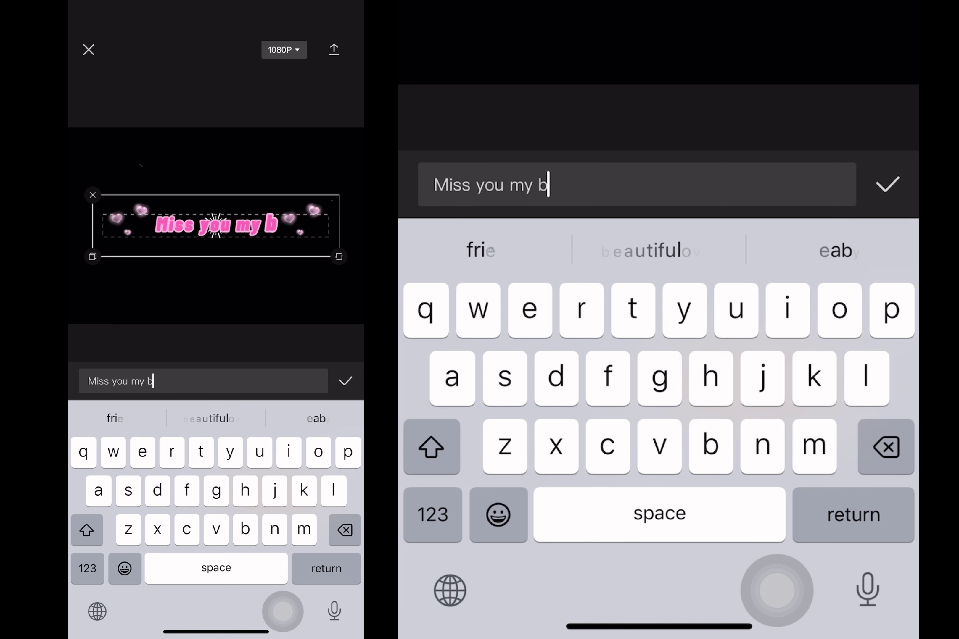
type("aby")
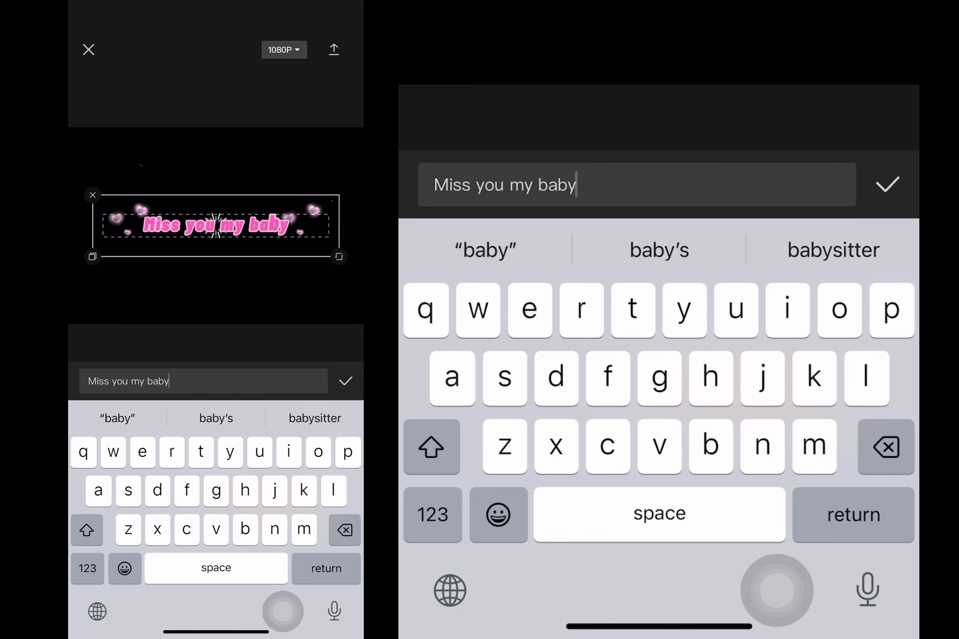
left_click(842, 515)
left_click(659, 215)
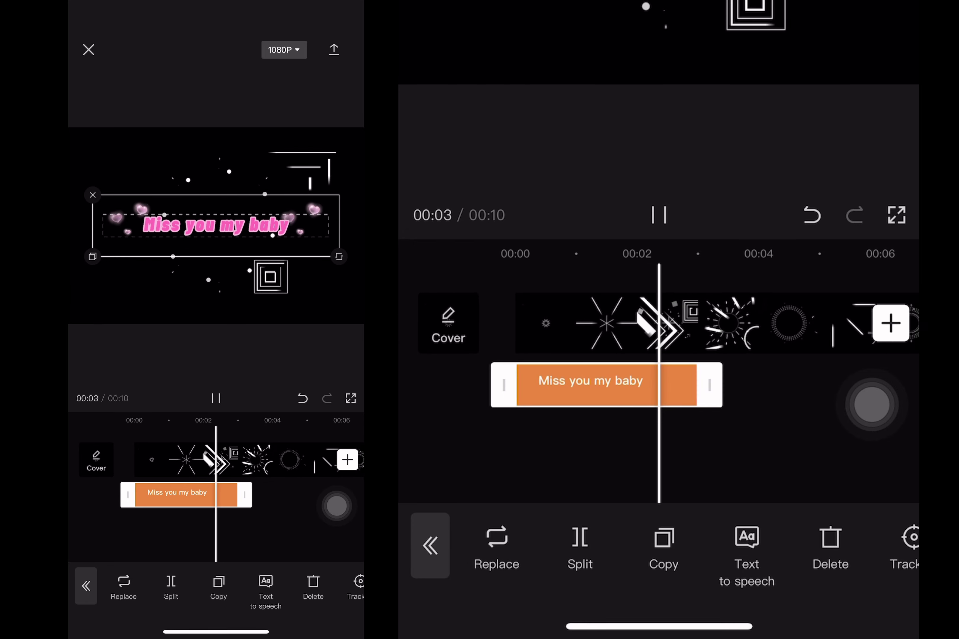
Duplicate the 'Miss you my baby' caption and place the copy right after the original.
left_click(594, 384)
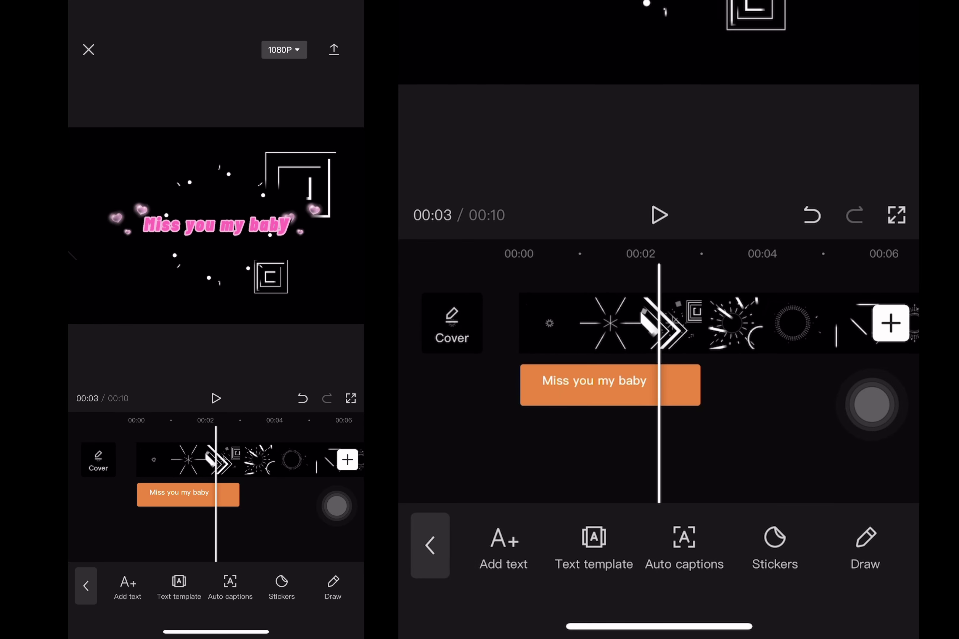
left_click(594, 384)
left_click(663, 549)
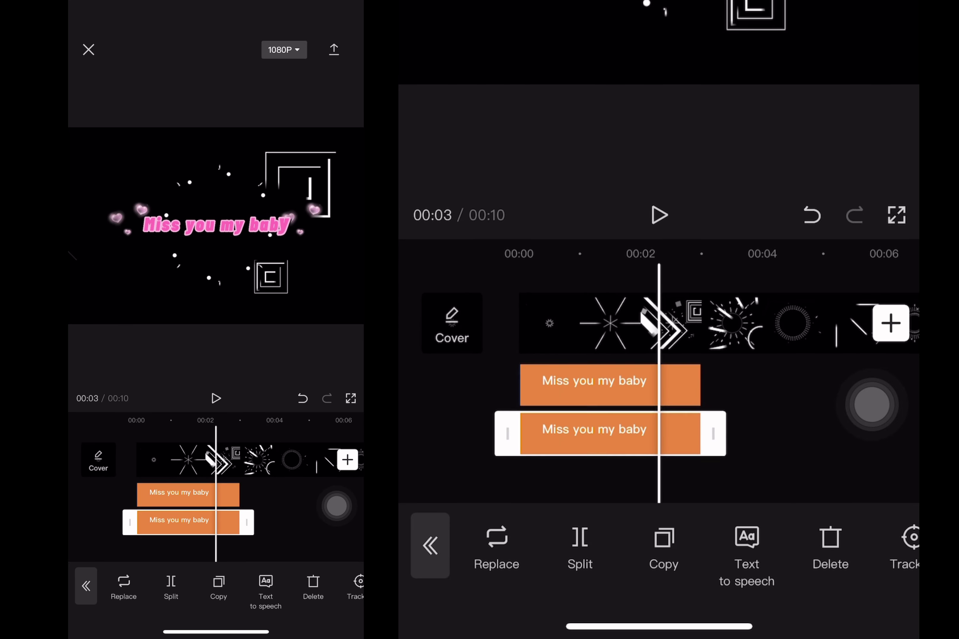
left_click_drag(594, 434, 777, 385)
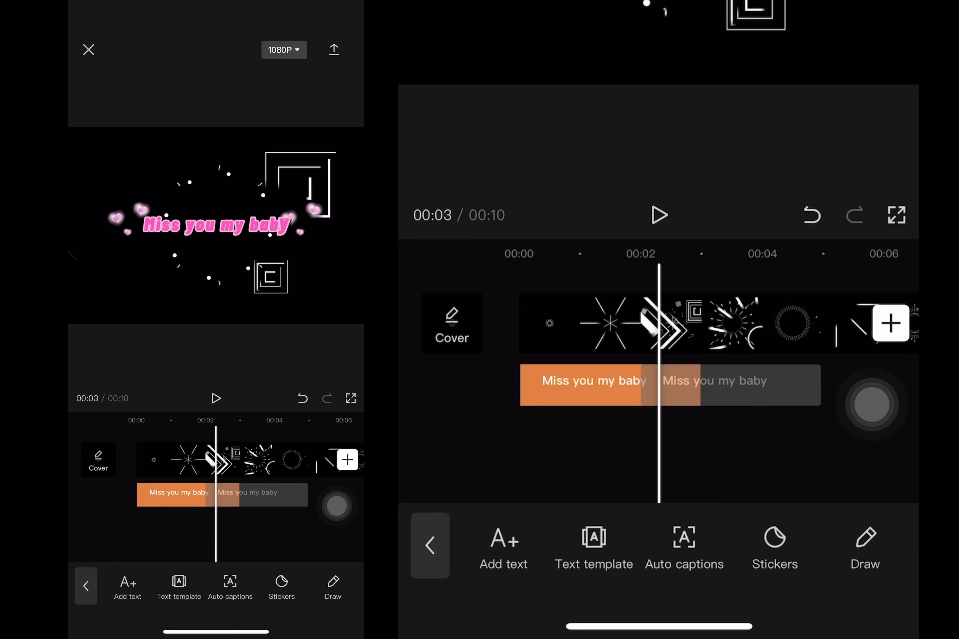
left_click_drag(743, 454, 644, 454)
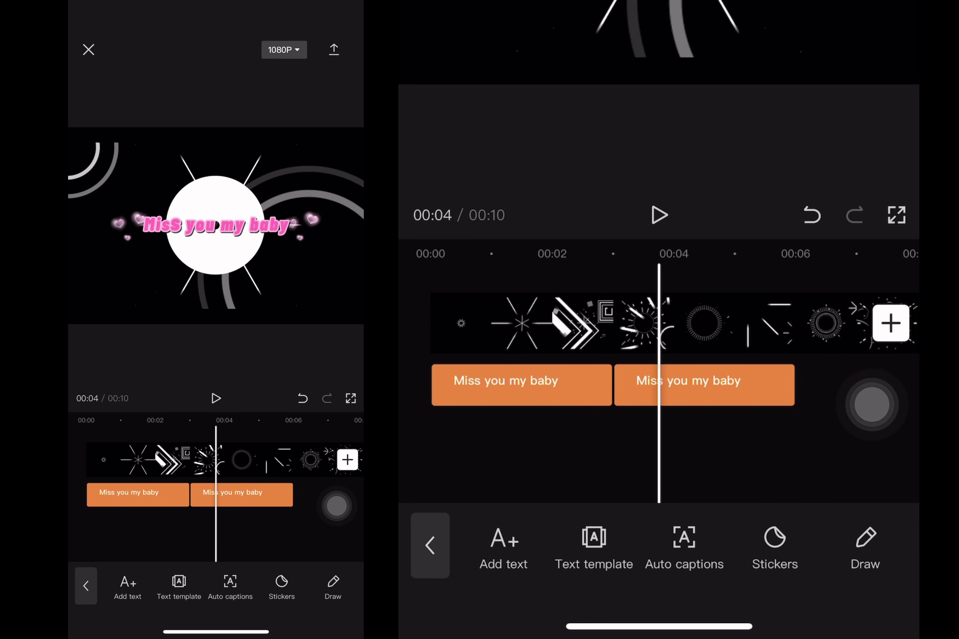
Select the copied caption and open its text for editing.
left_click(693, 383)
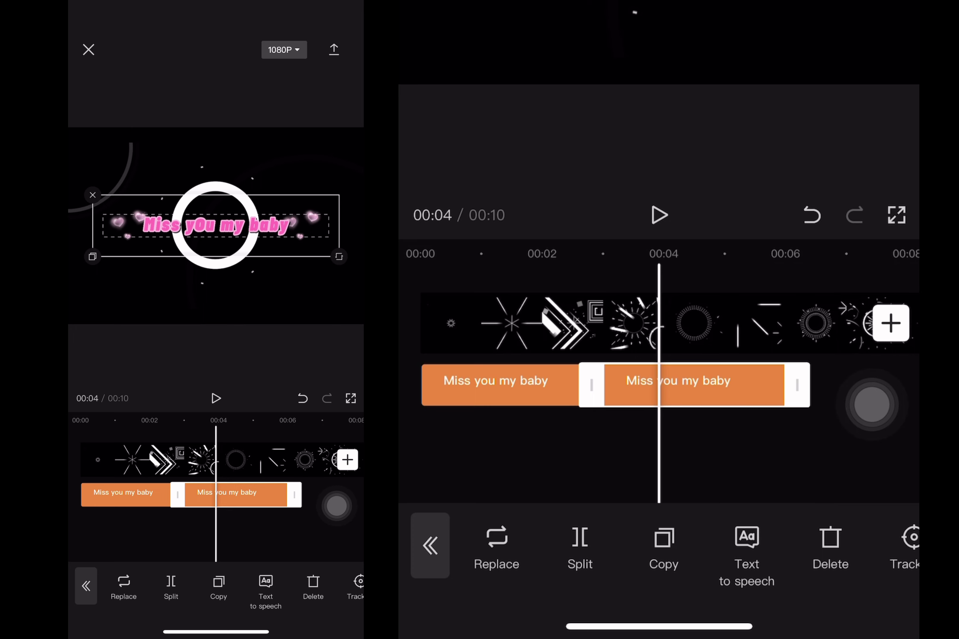
left_click(537, 454)
left_click(694, 385)
left_click(694, 384)
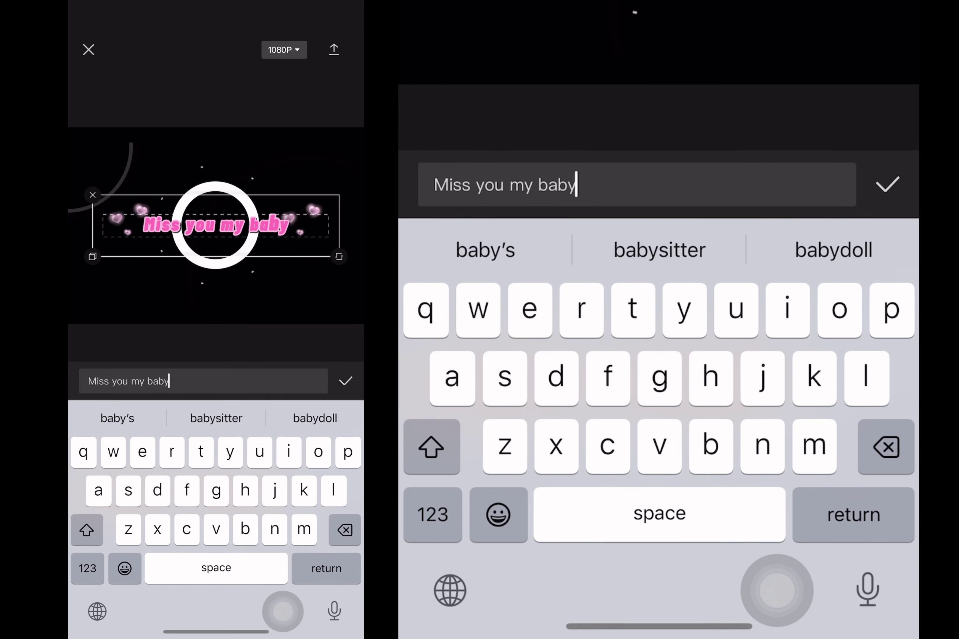
Clear the second caption's old wording and type 'Oh my angel baby'.
key("BackSpace")
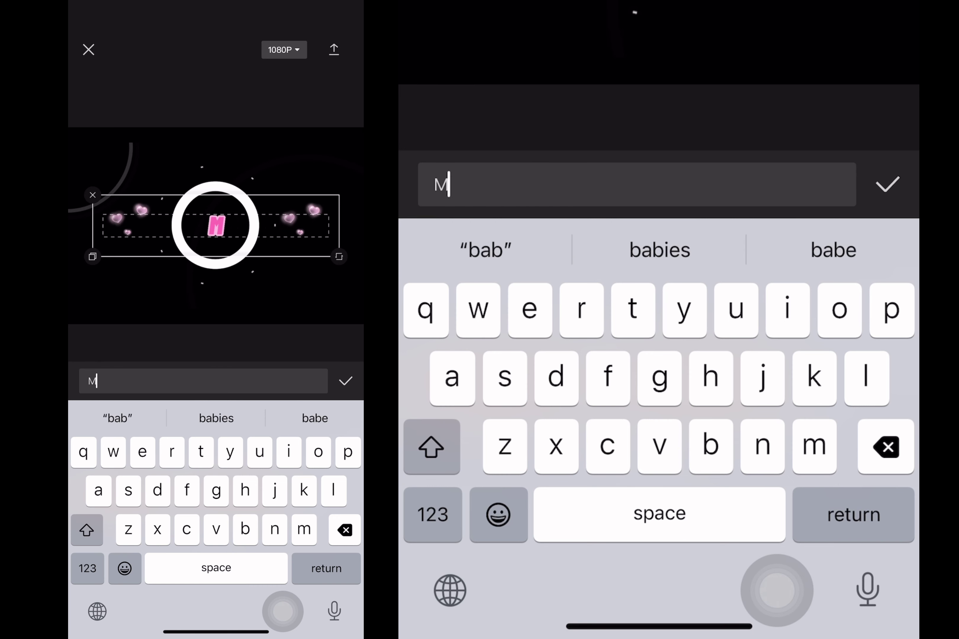
key("BackSpace")
type("Oh m")
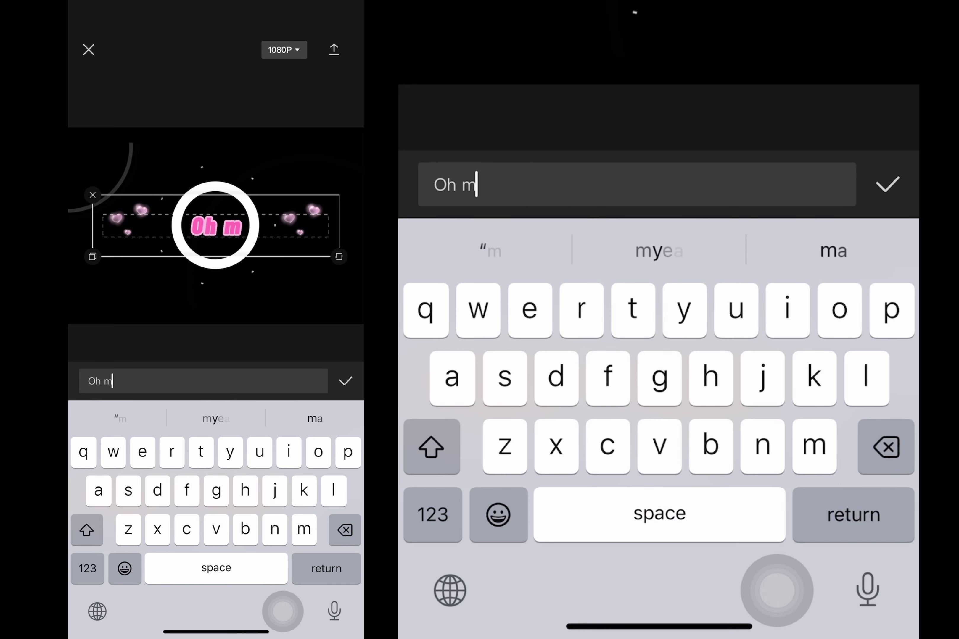
type("y angel")
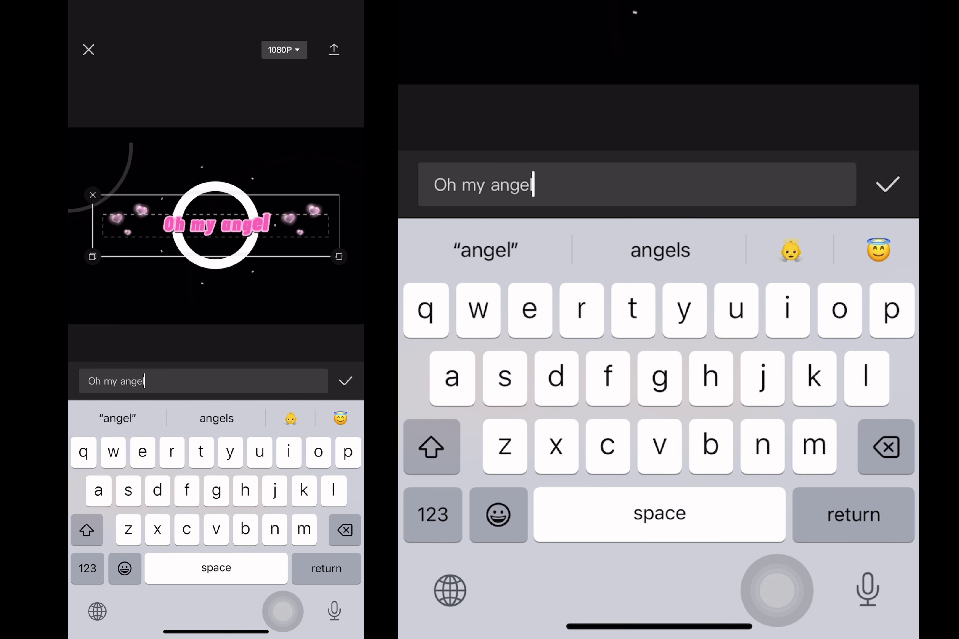
type(" ba")
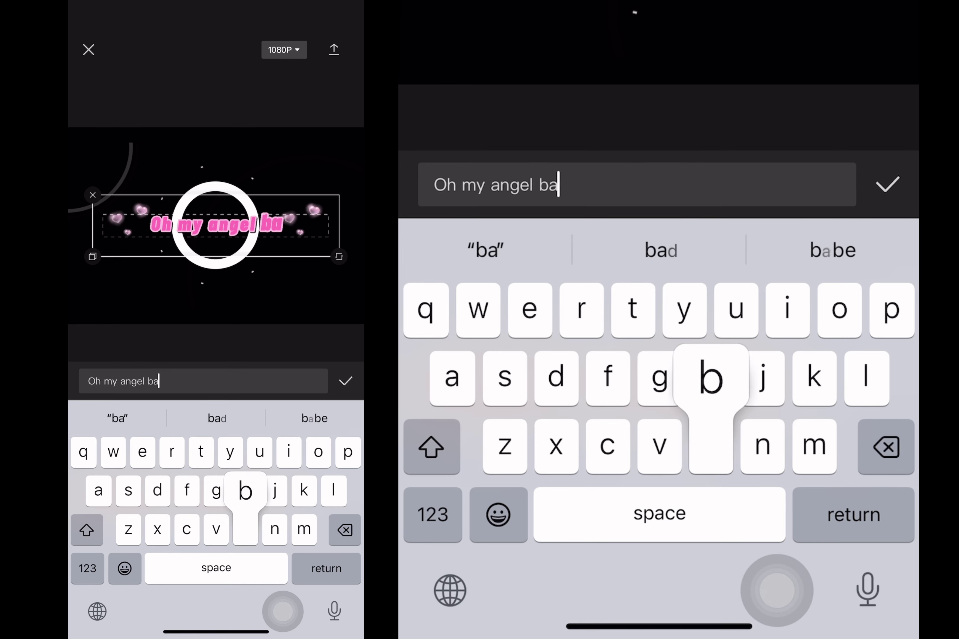
type("by")
Confirm the 'Oh my angel baby' caption text.
left_click(887, 184)
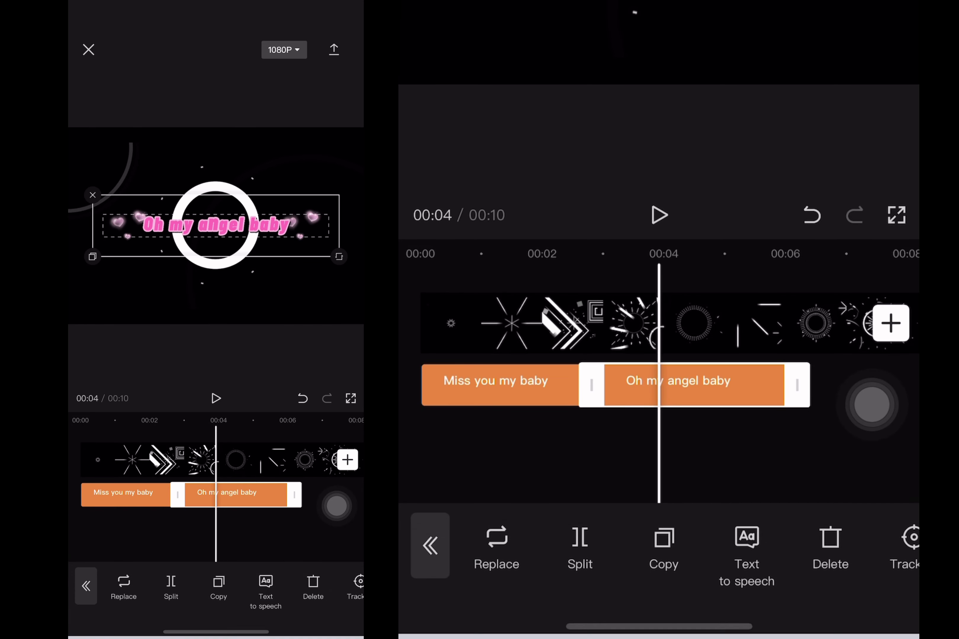
scroll(661, 322, "right", 5)
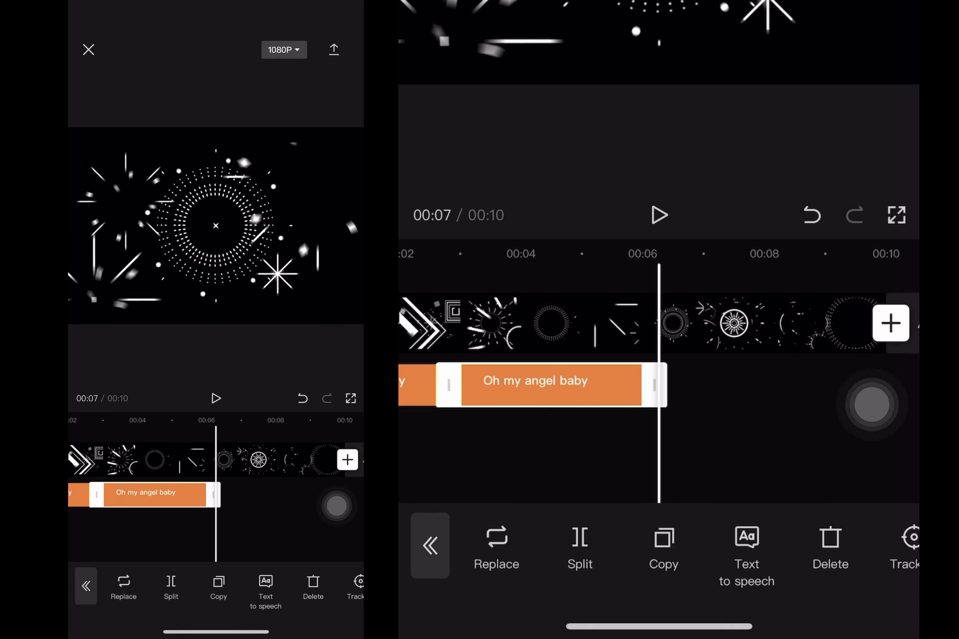
scroll(660, 322, "left", 10)
scroll(660, 371, "right", 10)
scroll(660, 371, "left", 3)
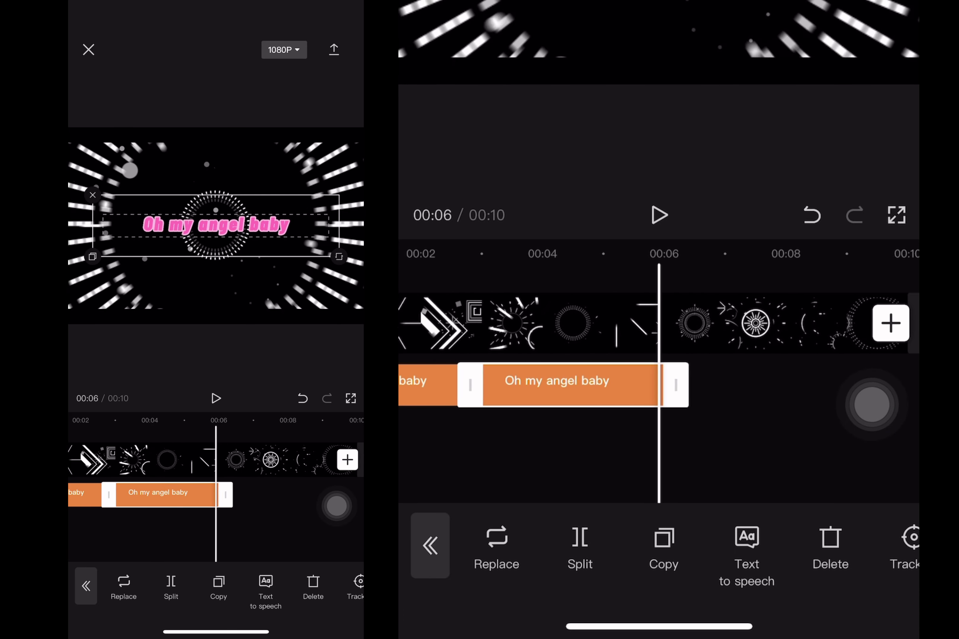
Duplicate 'Oh my angel baby', move the copy after it near 00:06, and open its text.
left_click(664, 548)
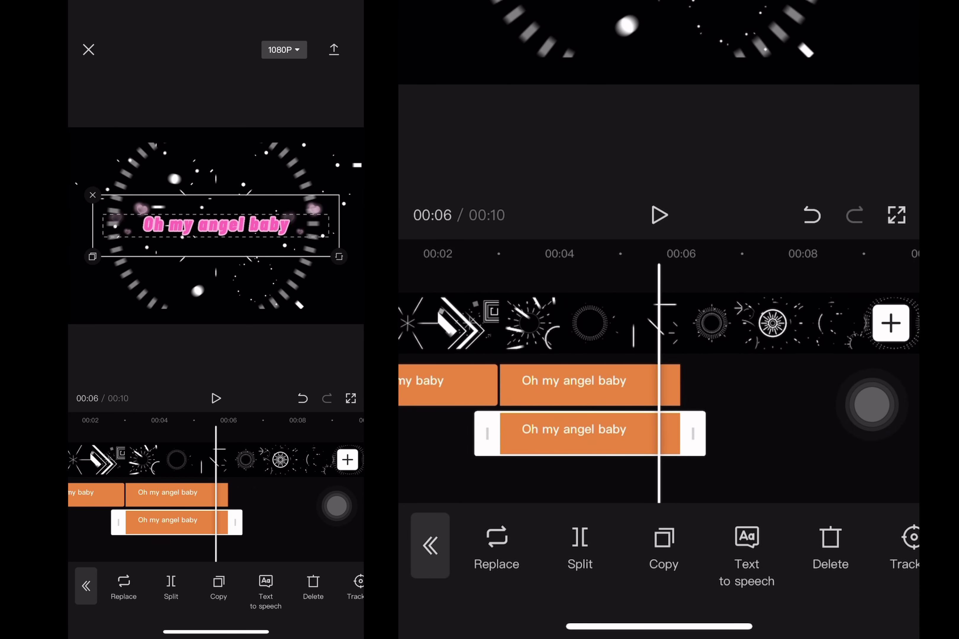
left_click_drag(573, 433, 732, 433)
left_click_drag(702, 475, 668, 474)
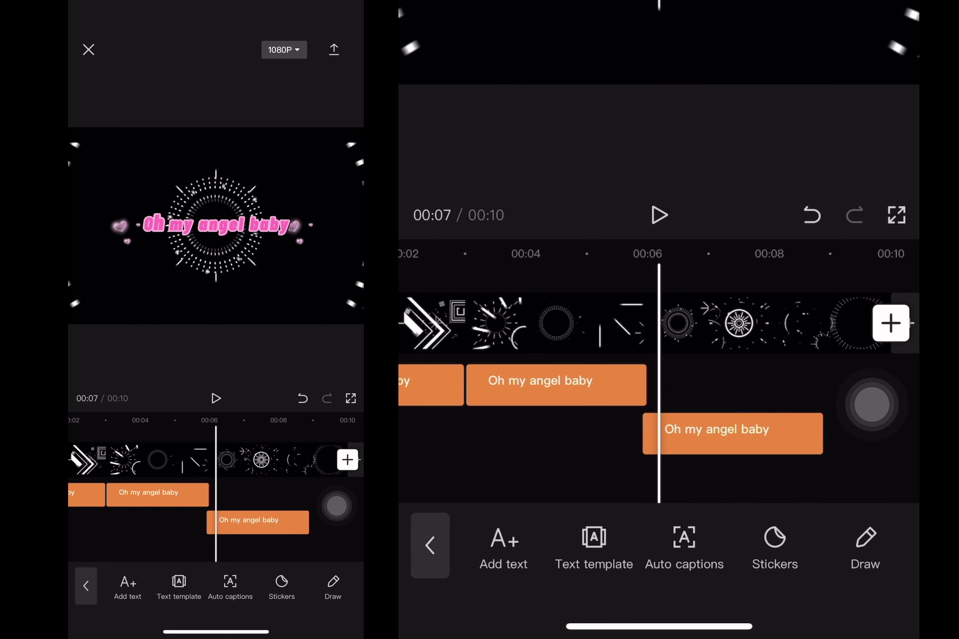
left_click(733, 433)
left_click(846, 431)
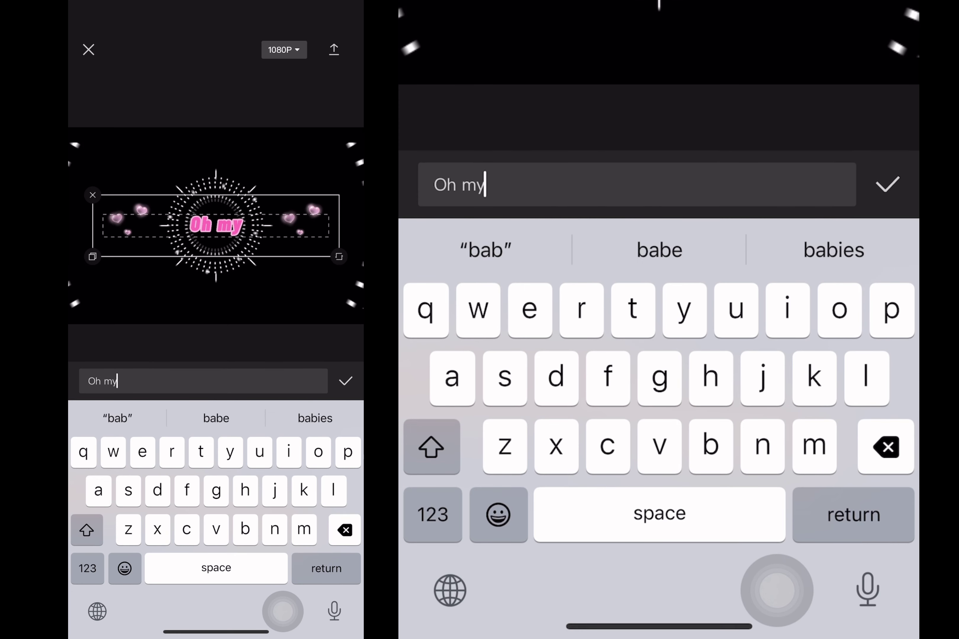
Enter 'Baby I love you' as the copied caption's text and confirm it.
type("Bab")
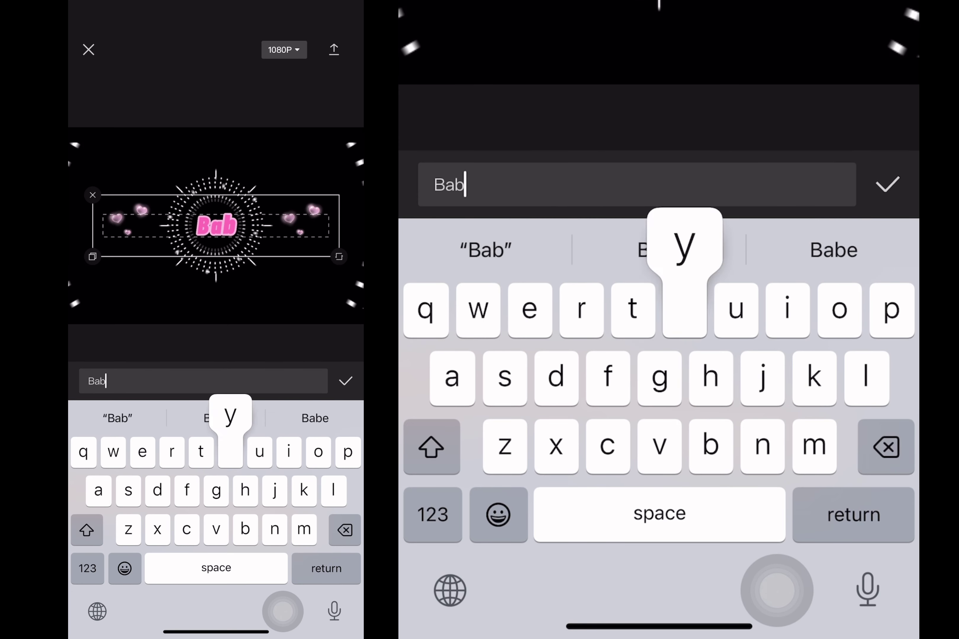
type("y I lov")
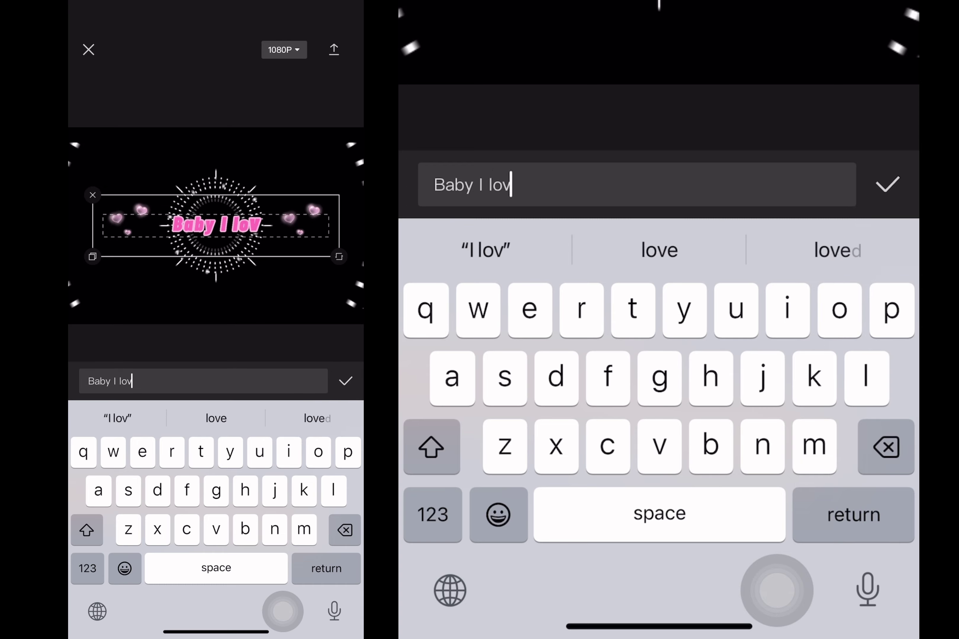
type("e you")
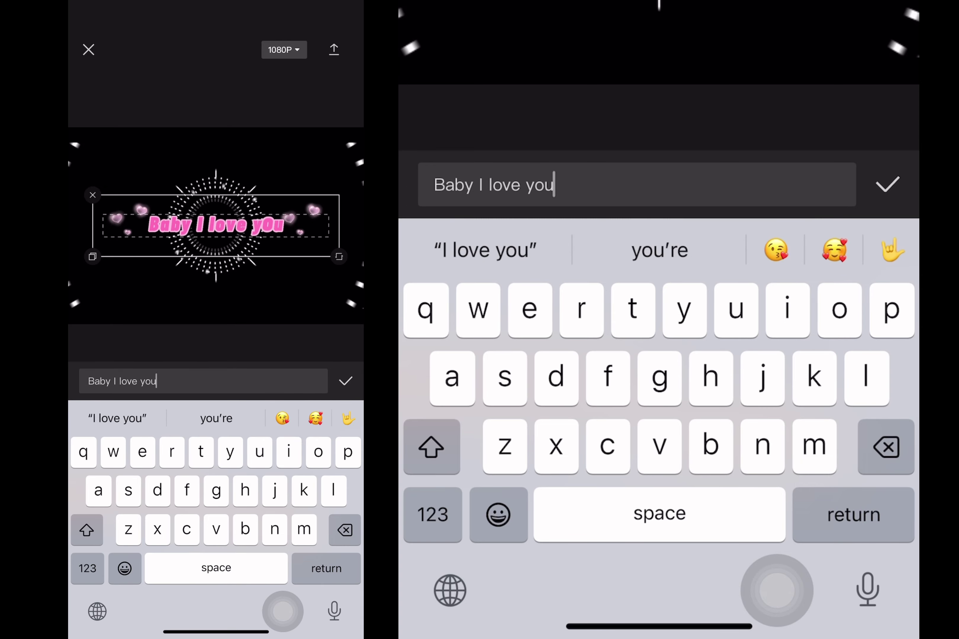
left_click(887, 185)
left_click_drag(578, 321, 821, 322)
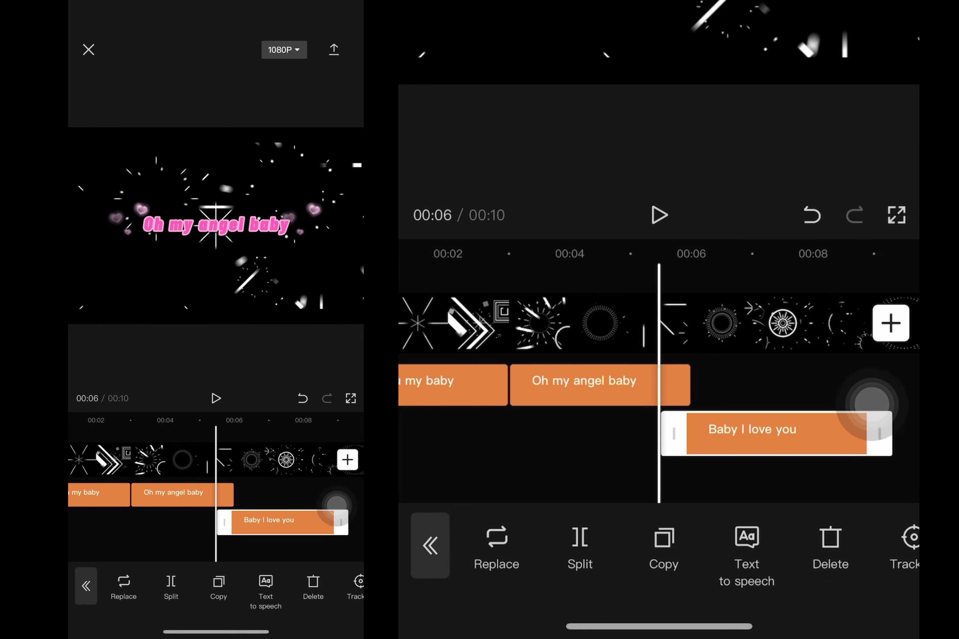
Move 'Baby I love you' up beside 'Oh my angel baby' and play back all three captions.
mouse_move(496, 322)
left_mouse_down()
mouse_move(677, 322)
mouse_move(577, 322)
mouse_move(639, 322)
left_mouse_up()
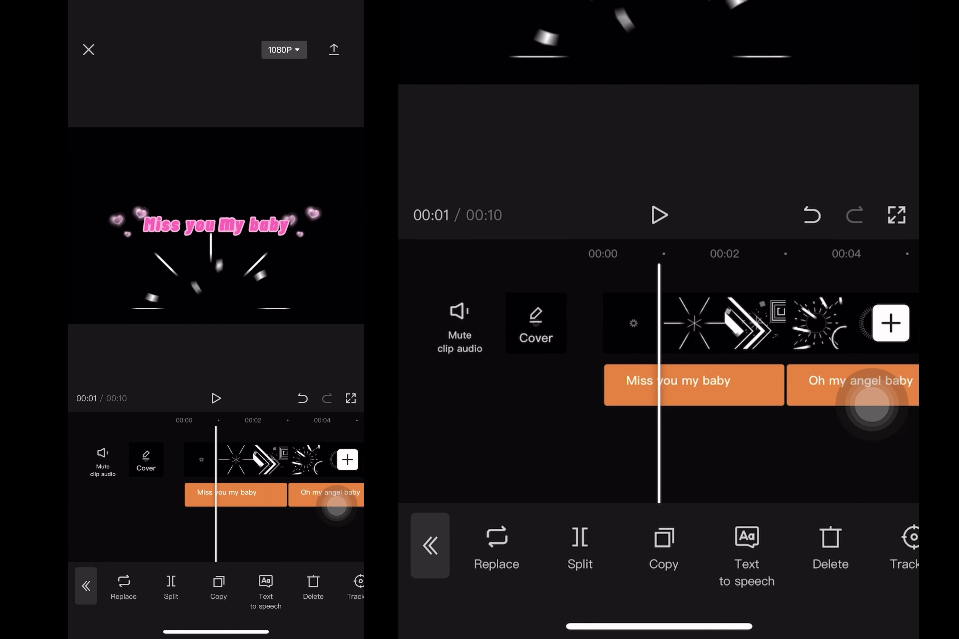
left_click(659, 215)
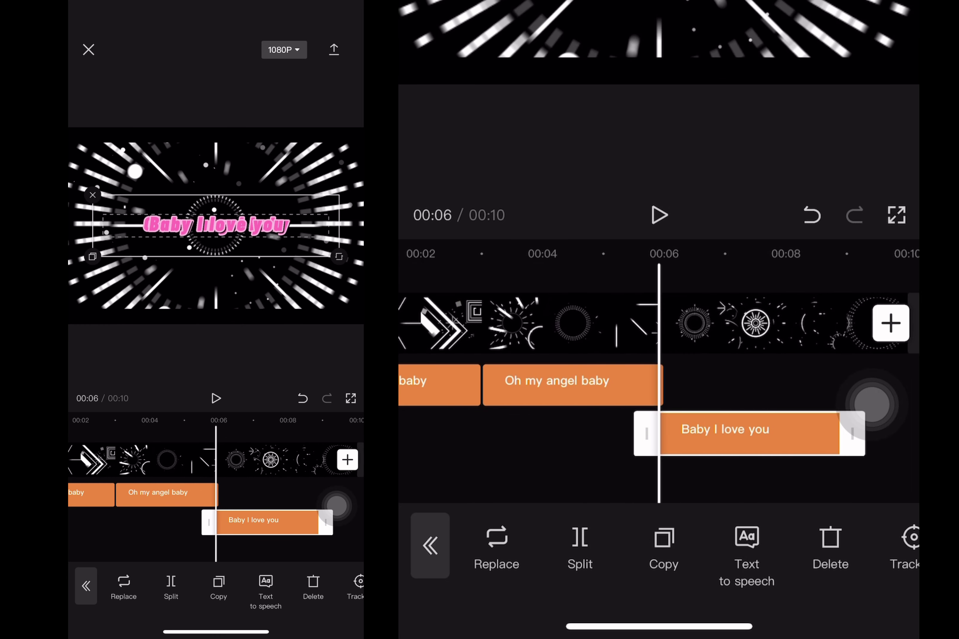
left_click_drag(750, 433, 762, 384)
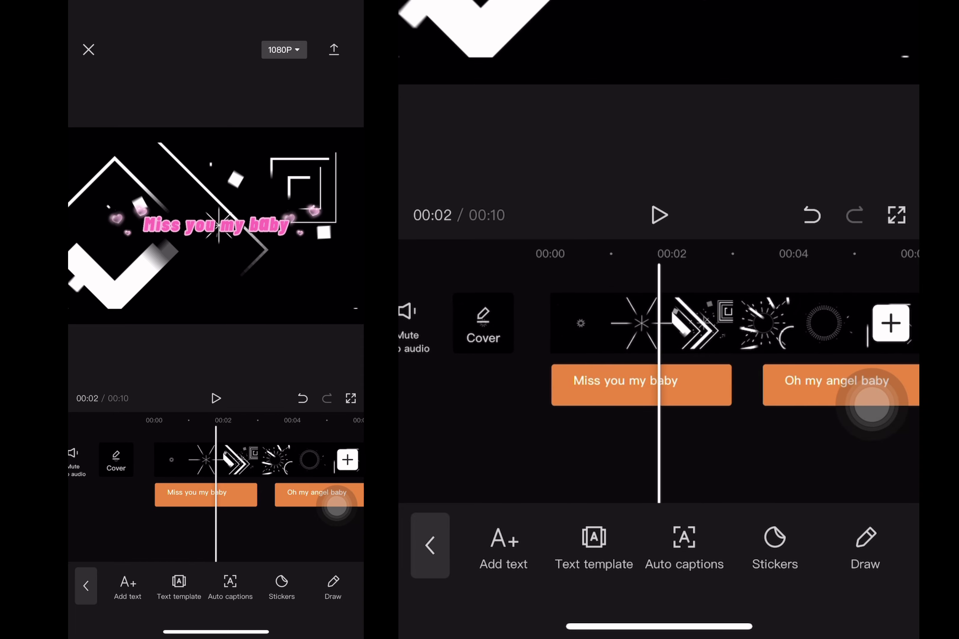
key("space")
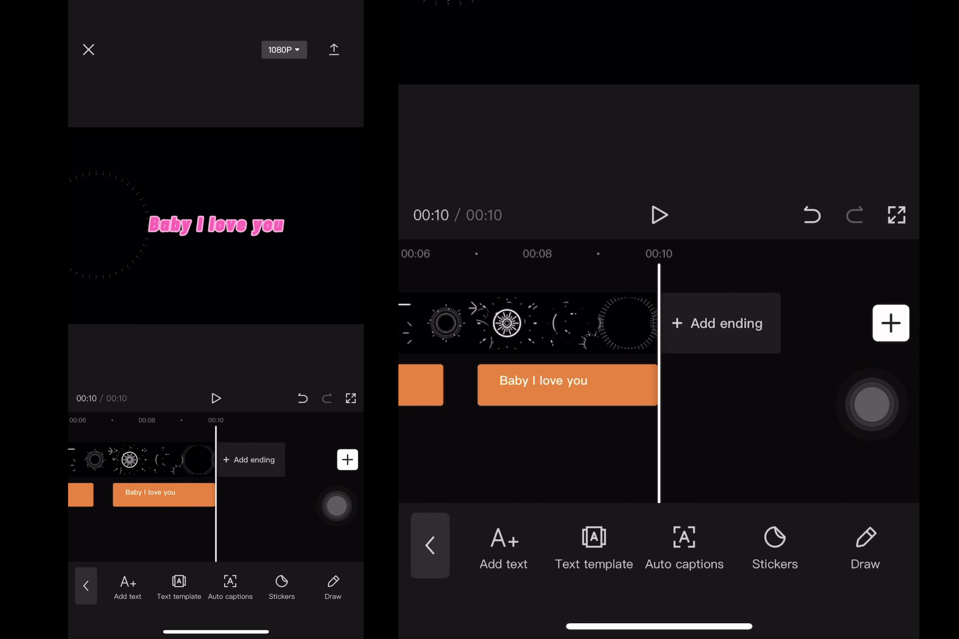
left_click_drag(516, 326, 825, 326)
Generate Adorable Girl text-to-speech for the 'Miss you my baby' caption.
left_click(734, 383)
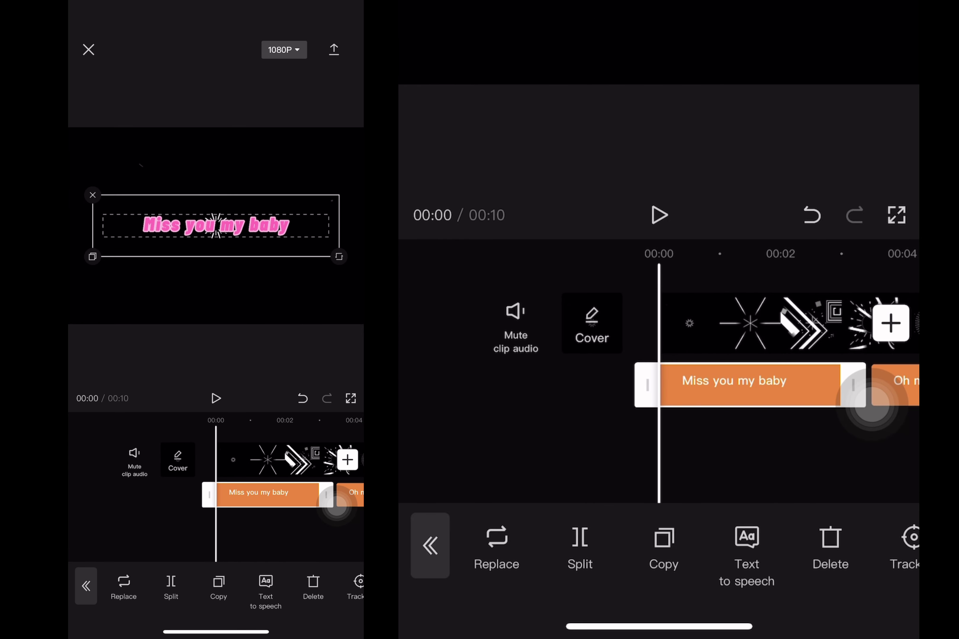
left_click_drag(743, 548, 619, 548)
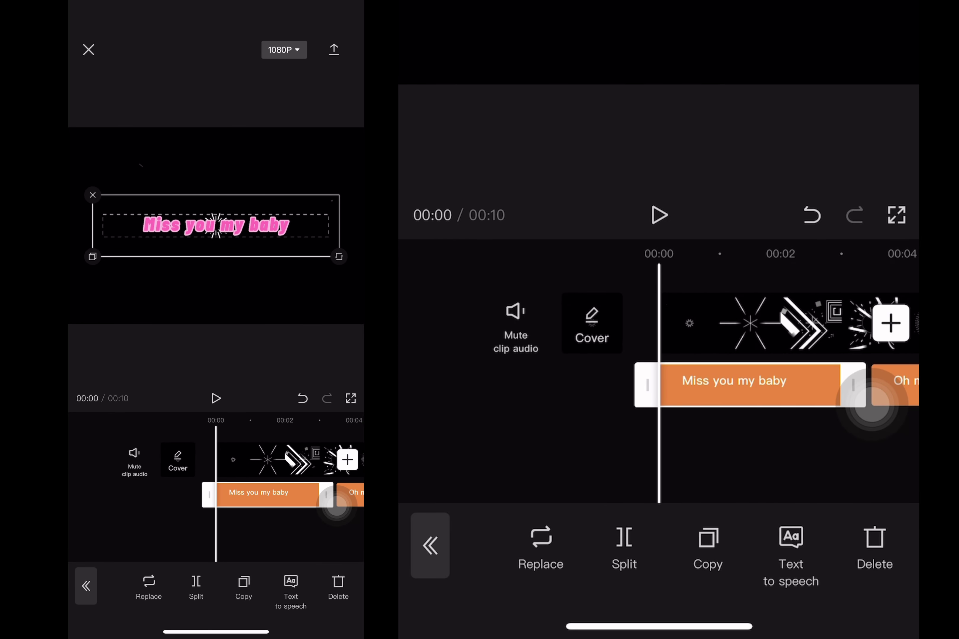
left_click_drag(702, 549, 658, 549)
left_click(430, 546)
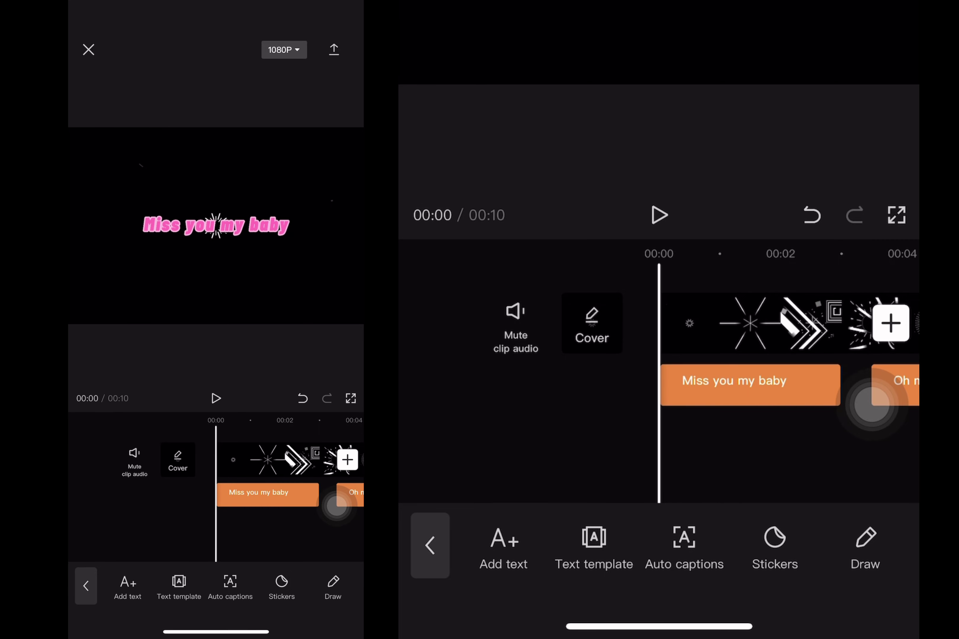
left_click(504, 548)
left_click(887, 132)
left_click(735, 385)
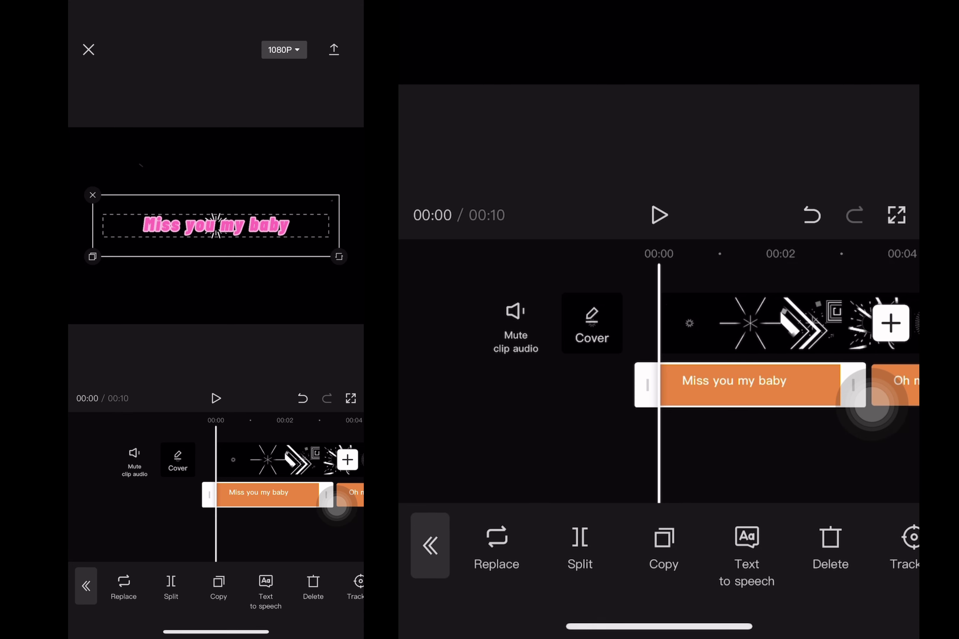
left_click_drag(743, 548, 660, 548)
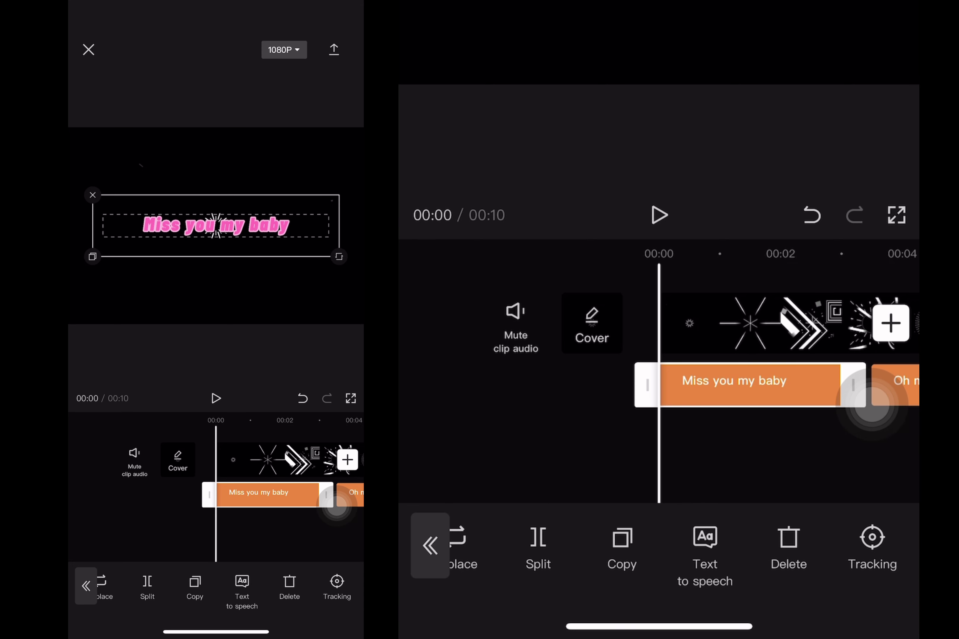
left_click(705, 552)
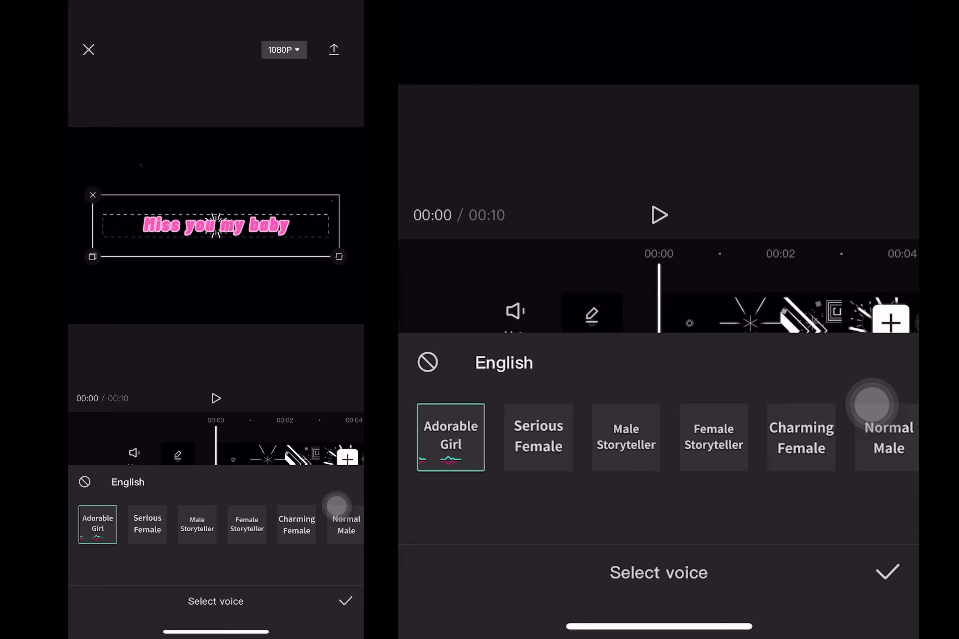
left_click(887, 572)
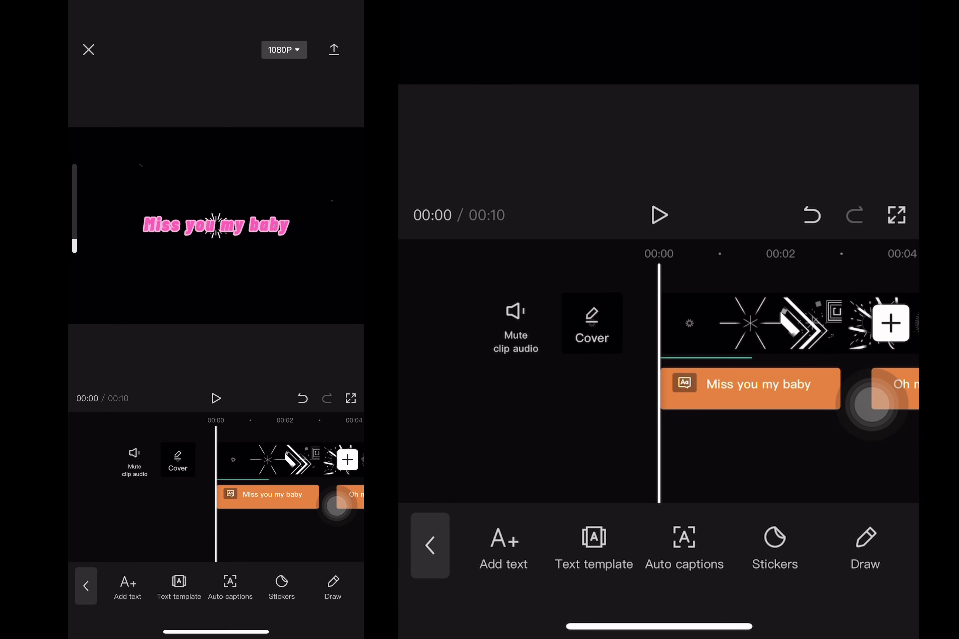
Preview the lyrics and pause at the second caption.
key("space")
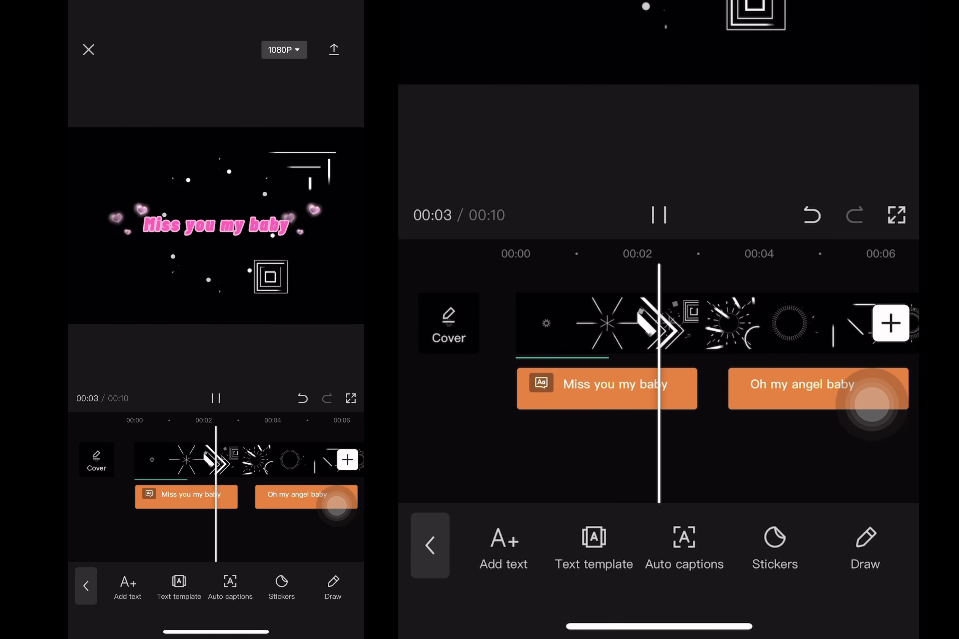
key("space")
scroll(660, 351, "left", 5)
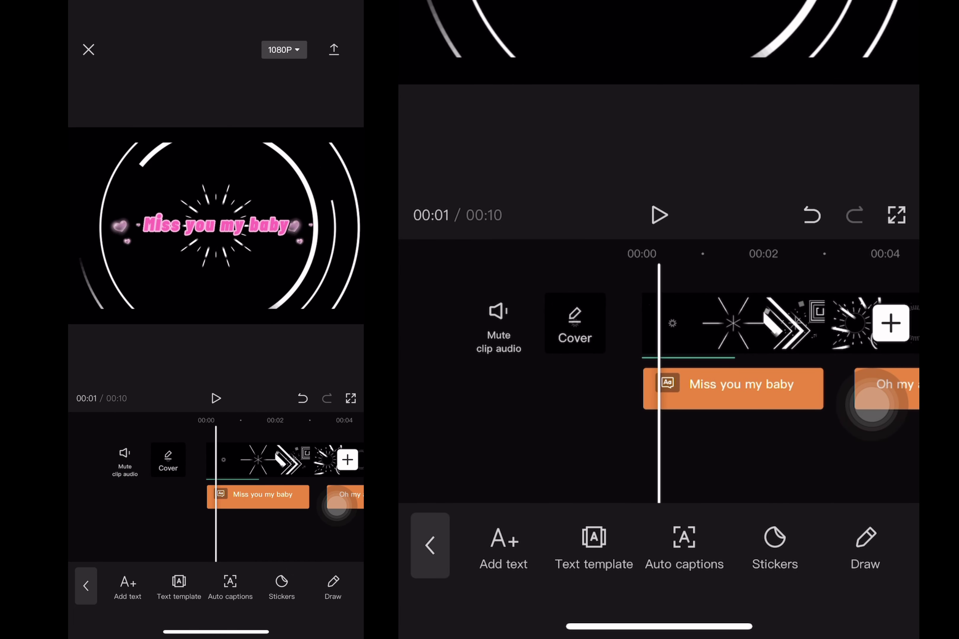
key("space")
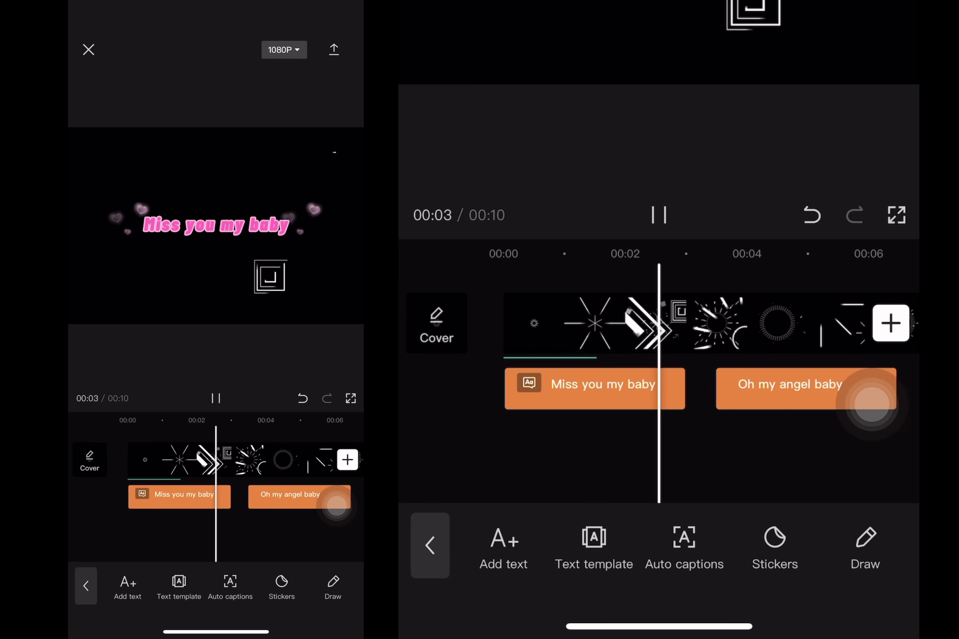
left_click(659, 215)
Apply the Adorable Girl text-to-speech voice to the 'Oh my angel baby' caption.
left_click(681, 388)
left_click(747, 545)
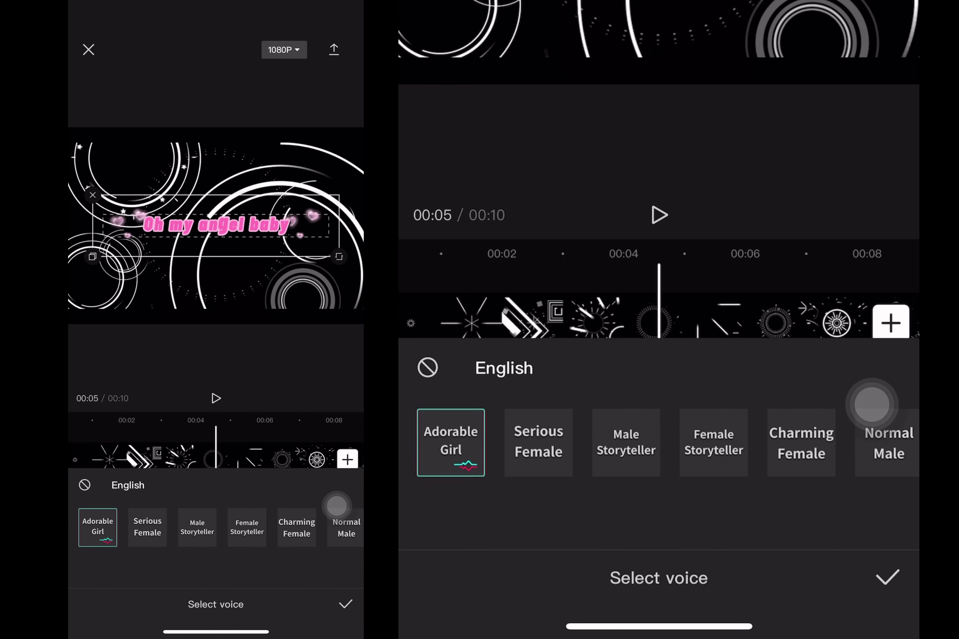
left_click(888, 573)
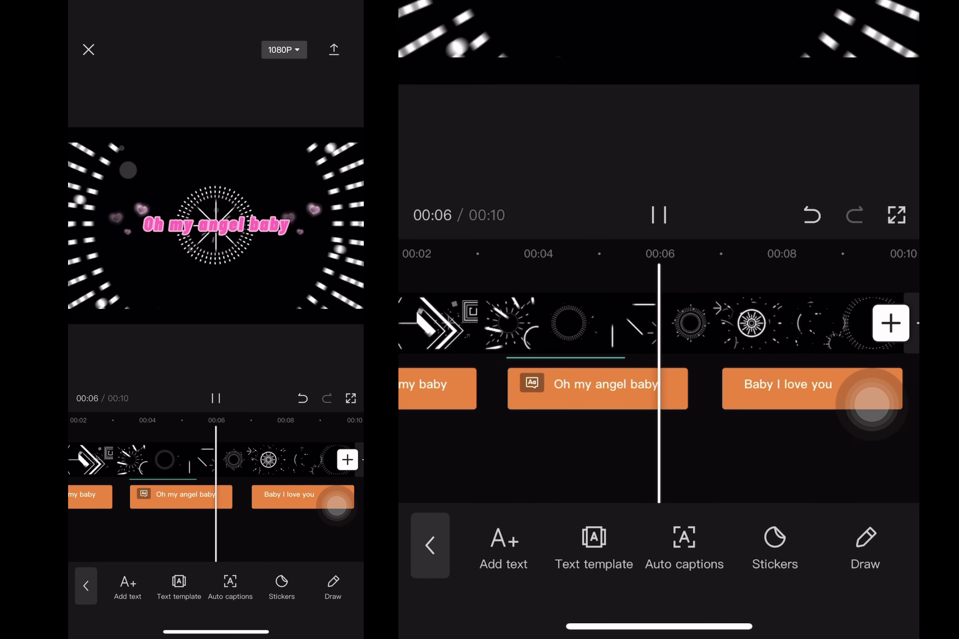
Stop playback and voice the 'Baby I love you' caption with Adorable Girl text-to-speech.
left_click(659, 215)
left_click(724, 389)
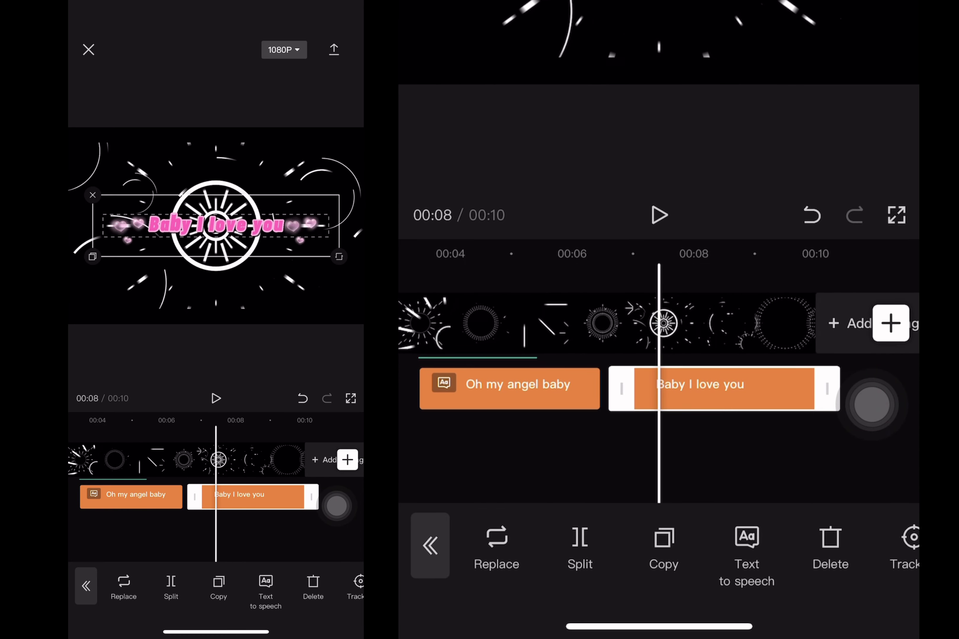
left_click(747, 553)
left_click(439, 437)
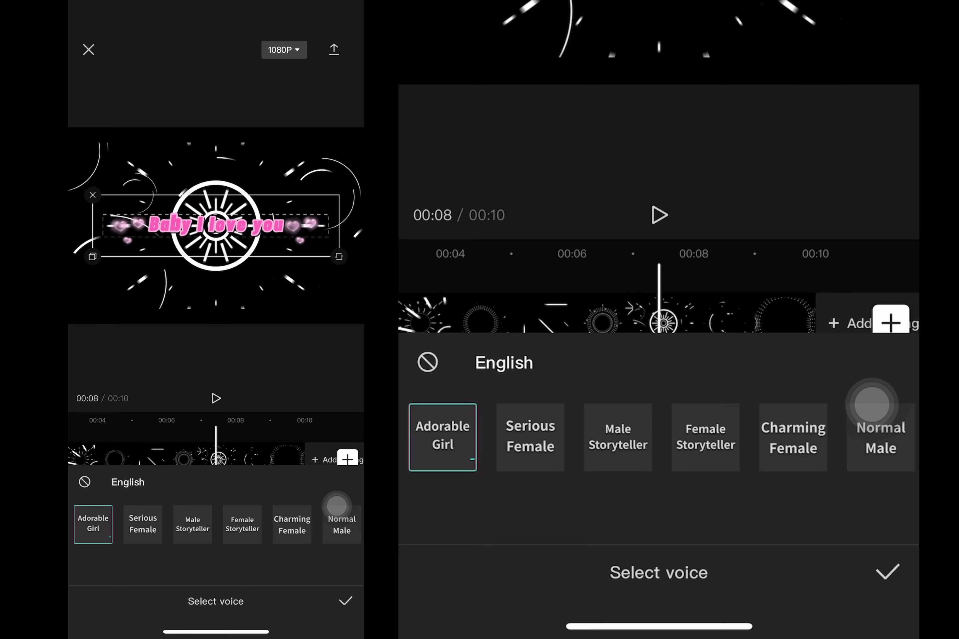
left_click(887, 572)
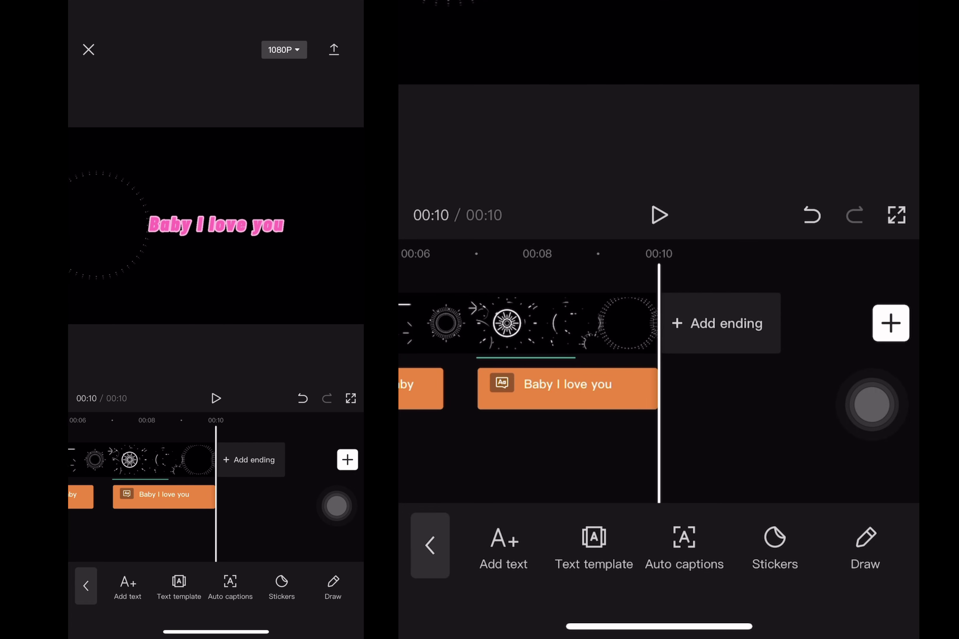
Preview the voiced video from the start, then scrub back and select the animated background clip.
key("space")
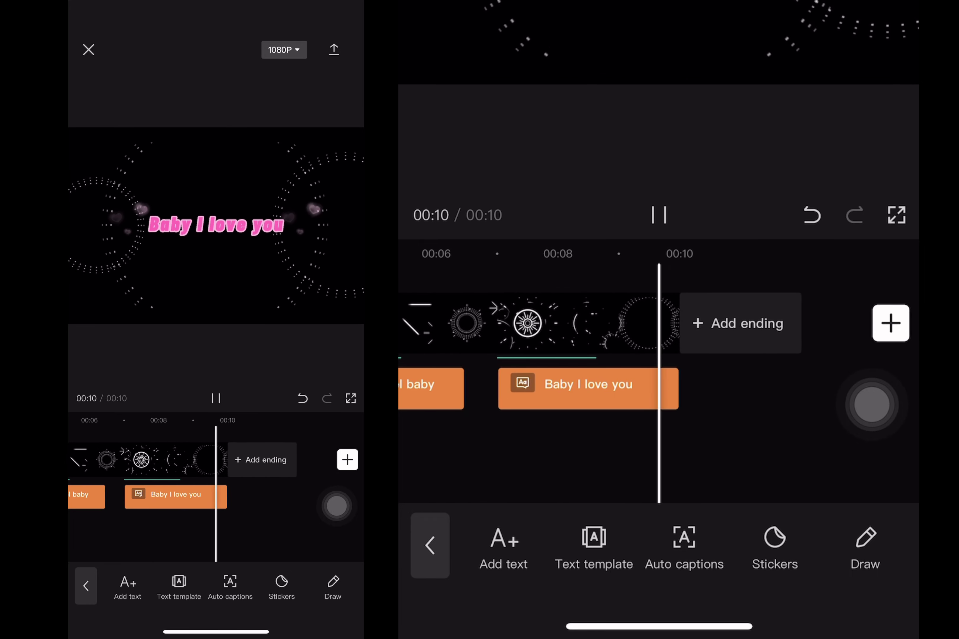
scroll(659, 351, "left", 15)
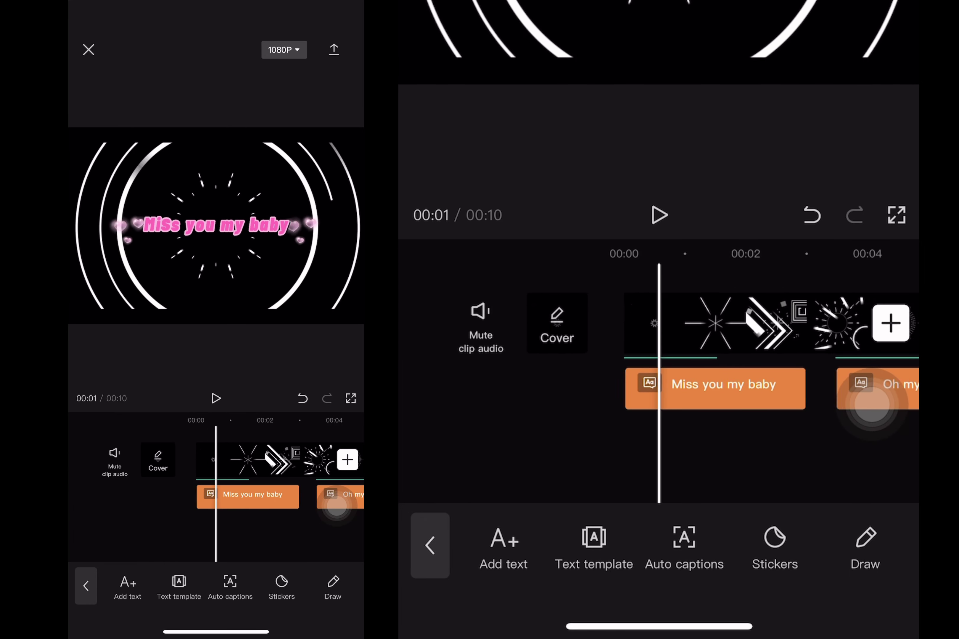
scroll(659, 351, "left", 2)
scroll(659, 351, "right", 5)
scroll(659, 351, "left", 3)
left_click(702, 324)
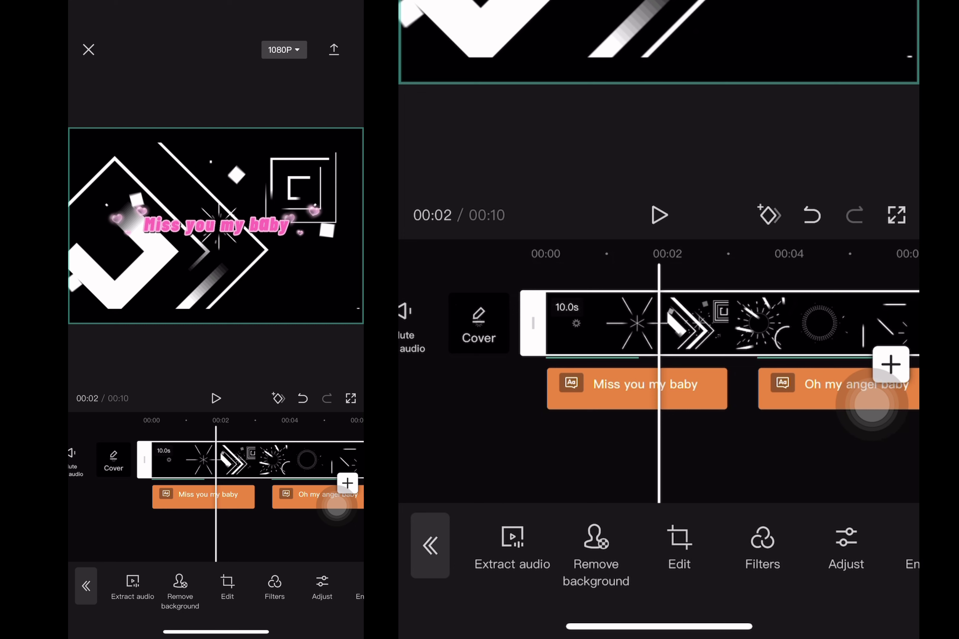
Open the background clip's Filters without choosing one, then scroll along its editing toolbar.
scroll(661, 553, "right", 3)
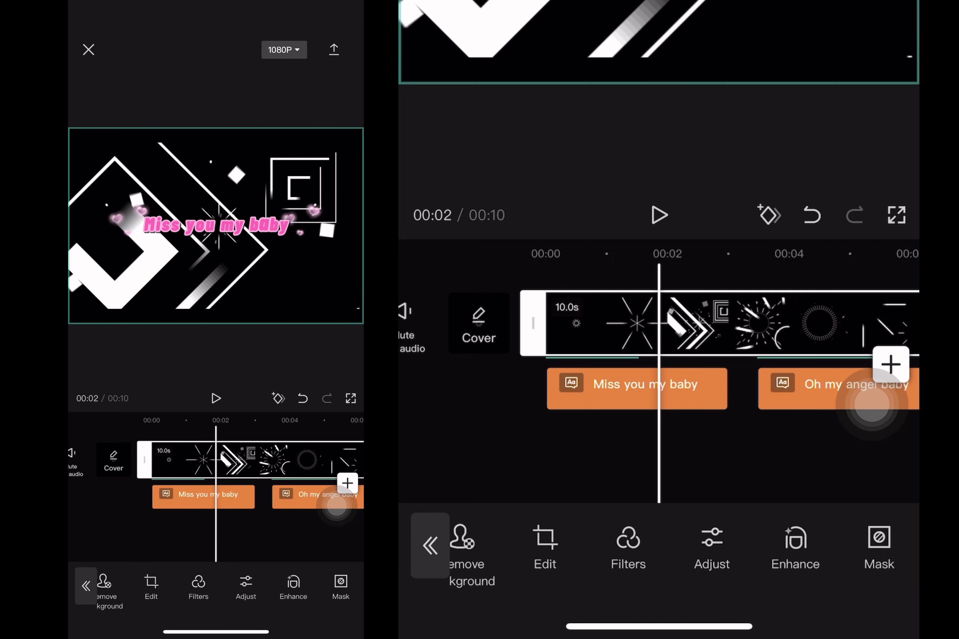
left_click(629, 545)
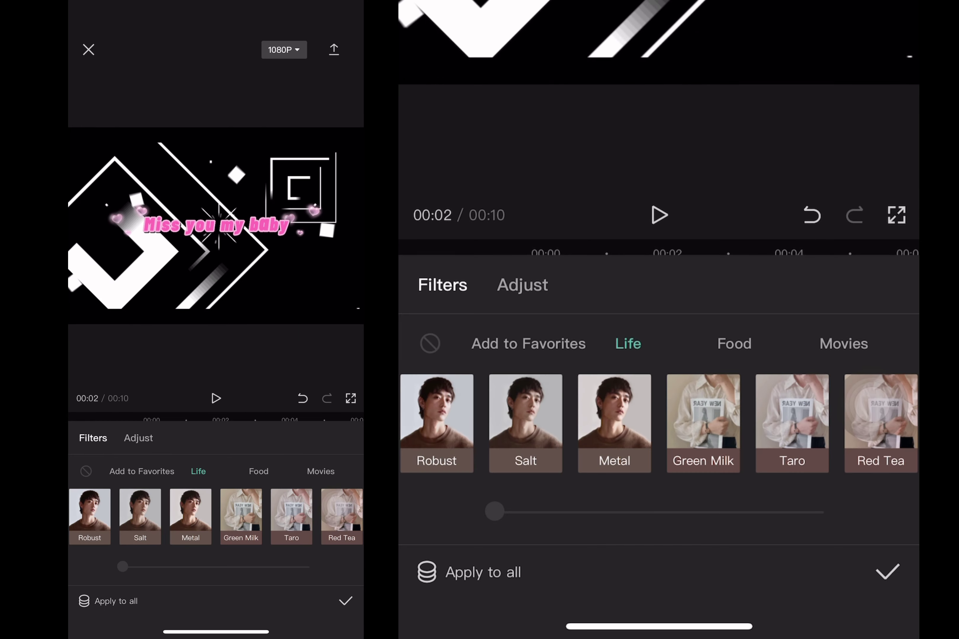
left_click(887, 572)
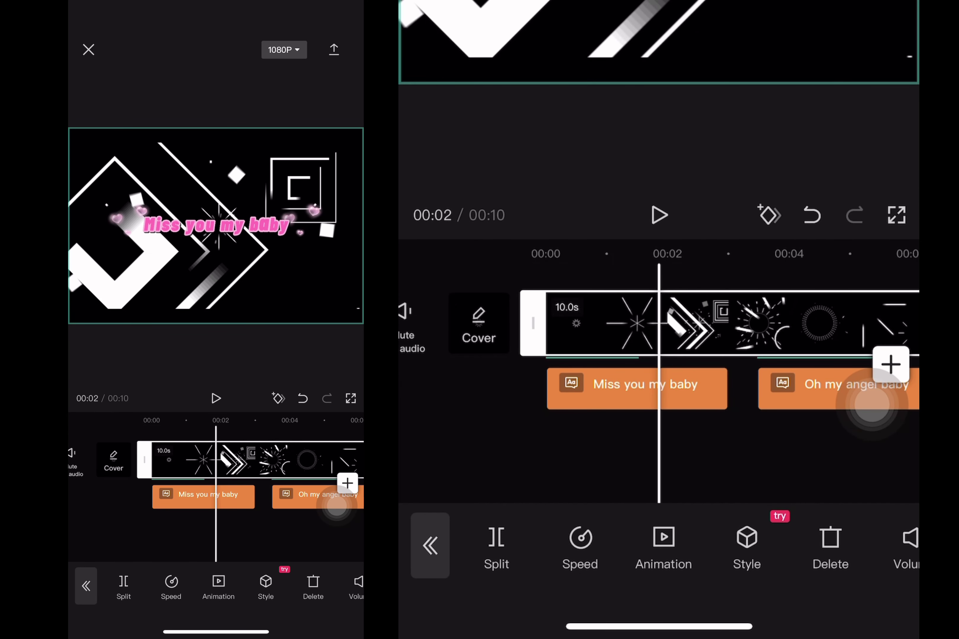
left_click_drag(829, 544, 648, 544)
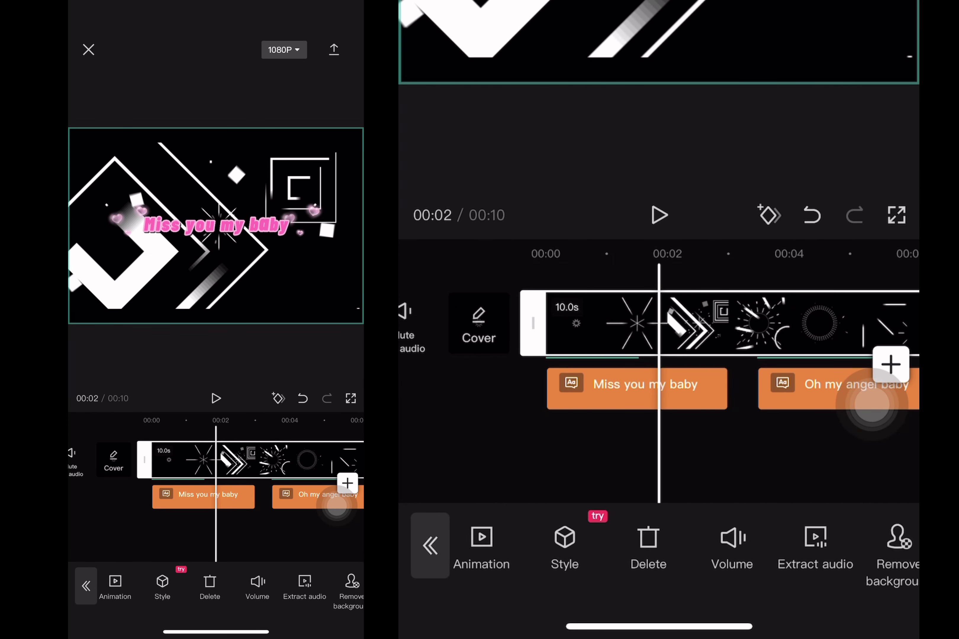
left_click_drag(826, 544, 458, 545)
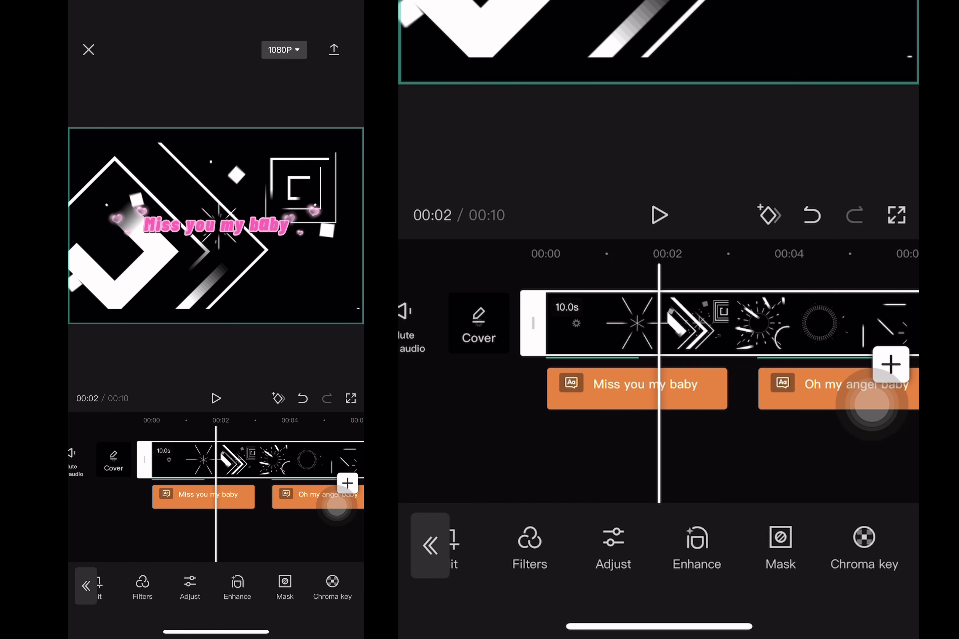
Try the Metal and Green Milk filters, then apply Conifer Cone to the background.
left_click(530, 545)
left_click(614, 423)
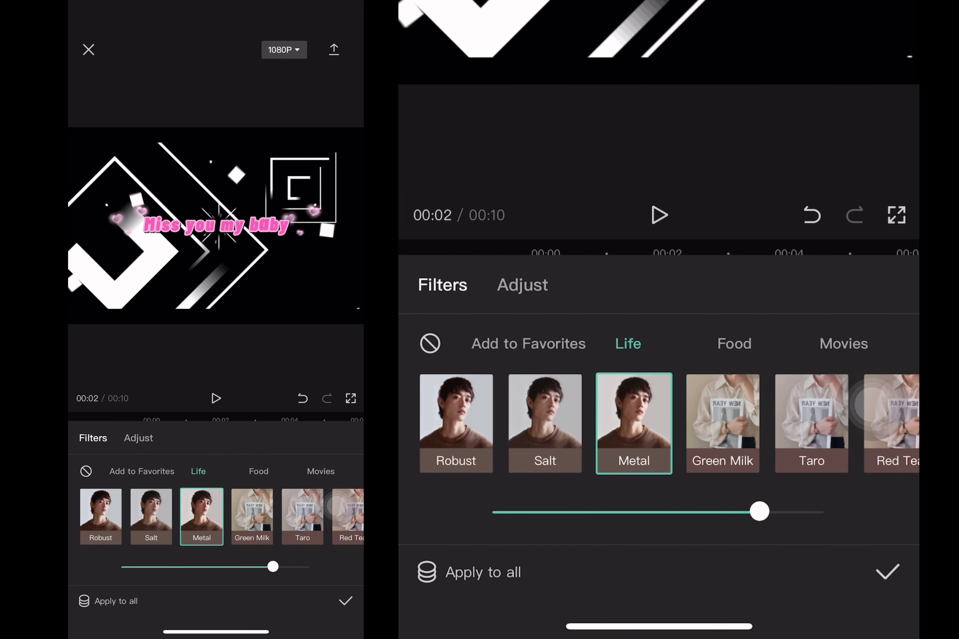
left_click(721, 423)
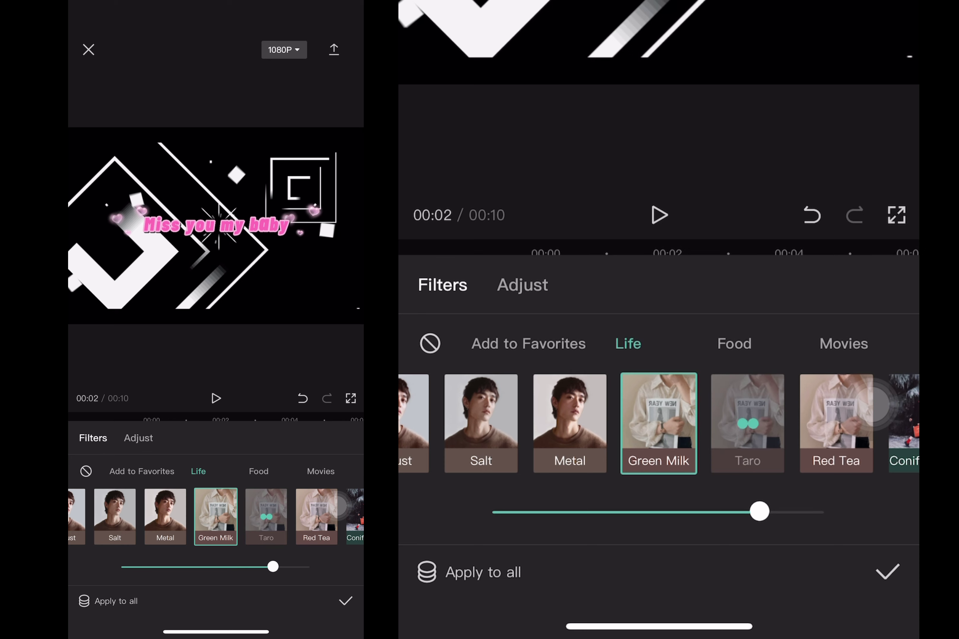
left_click(747, 423)
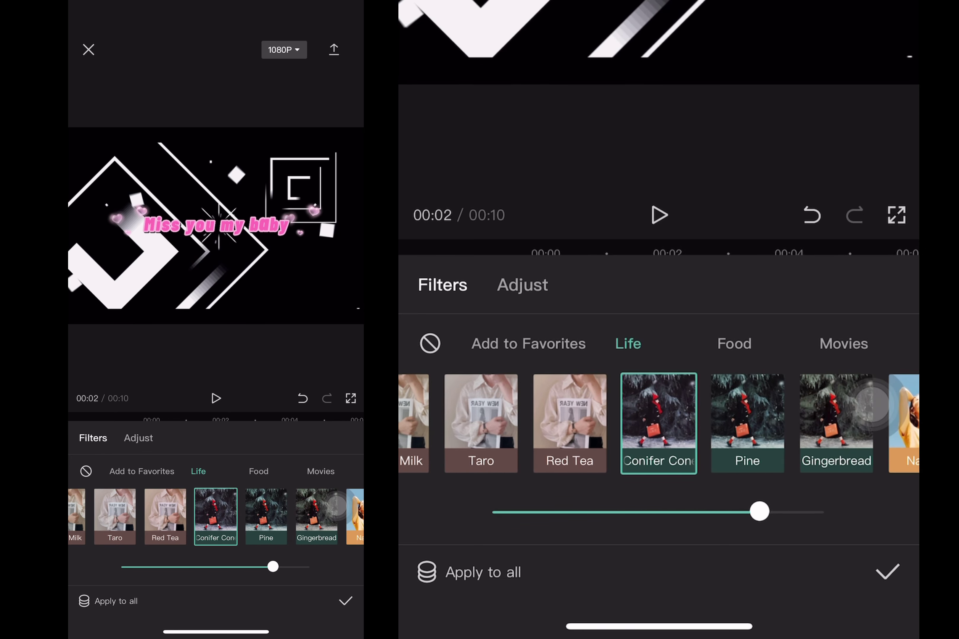
left_click(887, 572)
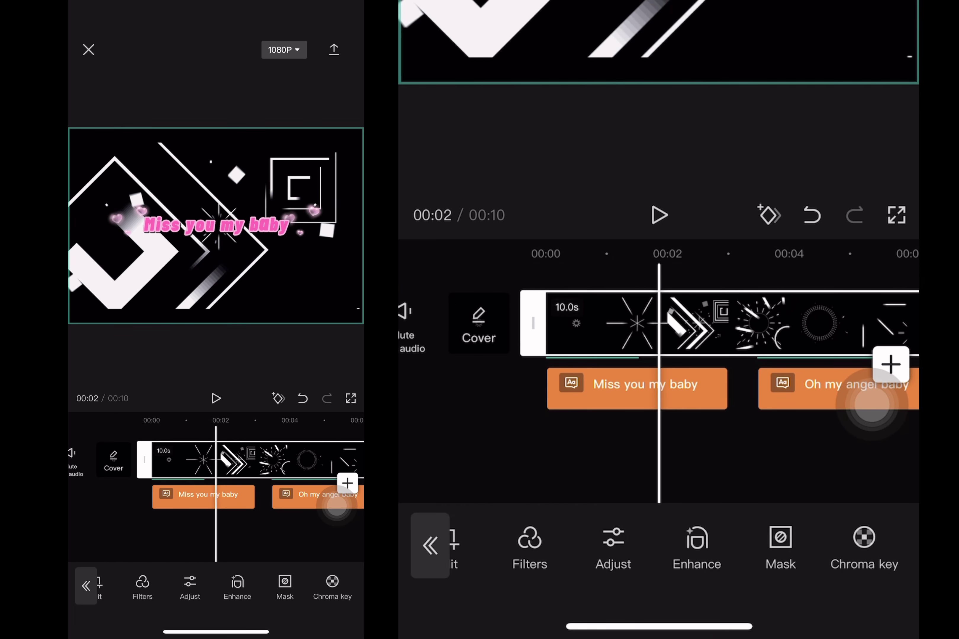
Rewind and replay the filtered video, then deselect the background clip.
left_click_drag(619, 326, 743, 326)
left_click(659, 215)
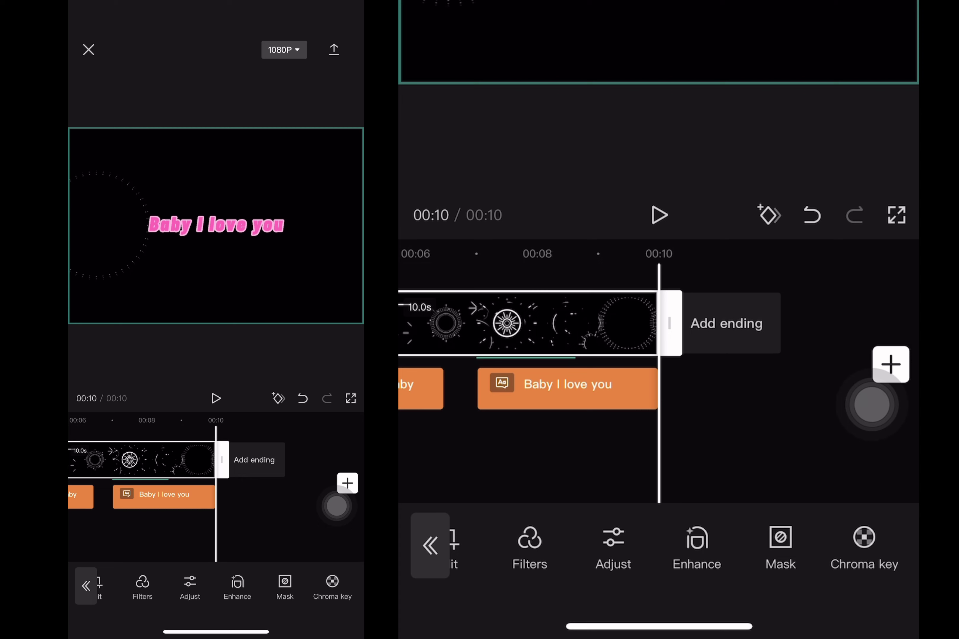
left_click(430, 546)
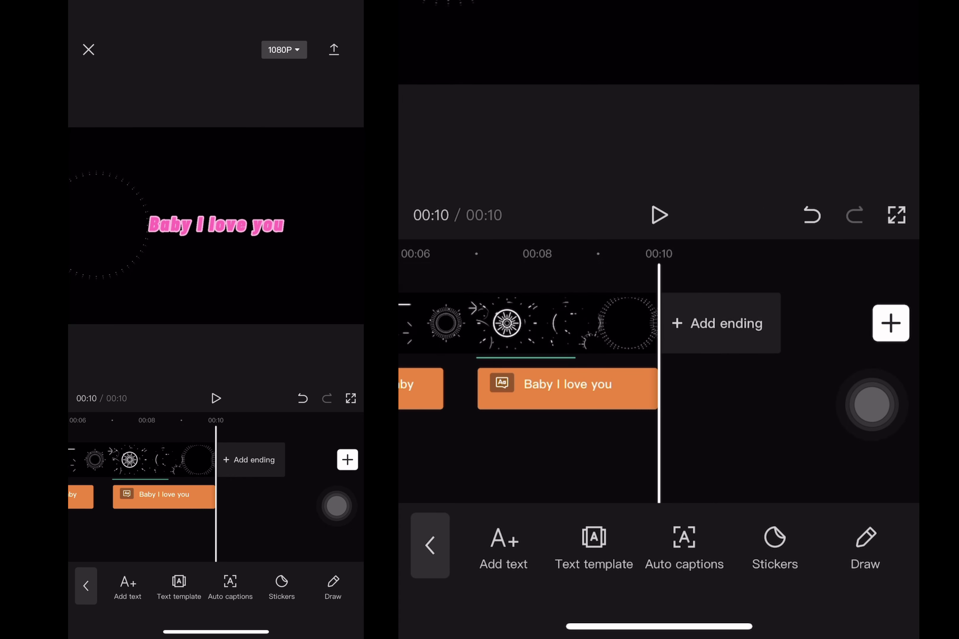
Export the finished lyric video at 1080p.
left_click(334, 49)
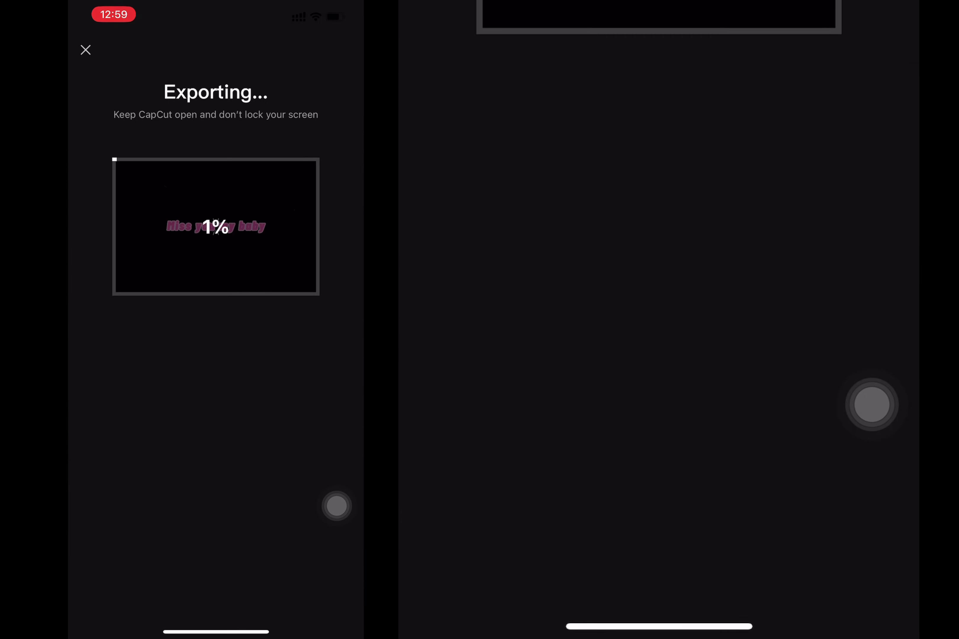